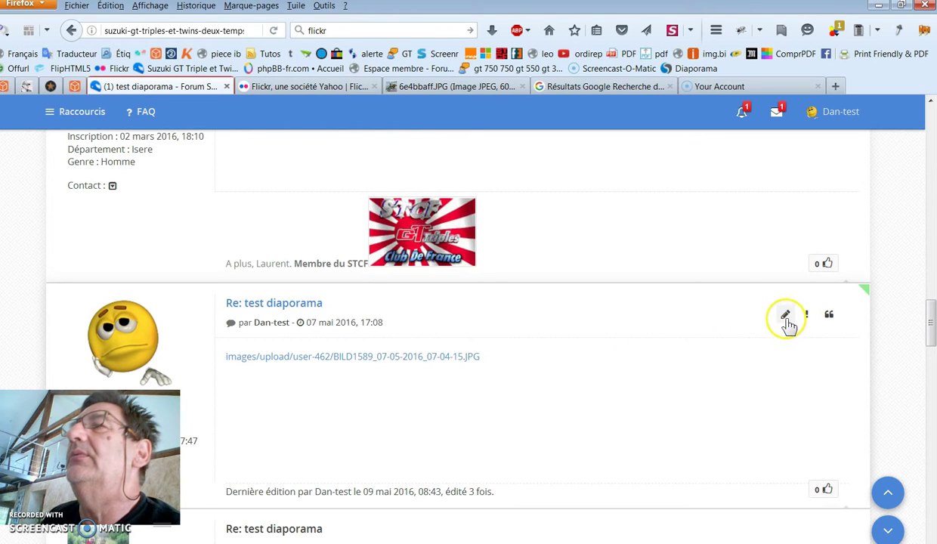
- Open the 07 mai 2016, 17:08 reply in the "test diaporama" topic for editing
{"action": "scroll", "coordinate": [702, 381], "scroll_direction": "down", "scroll_amount": 3}
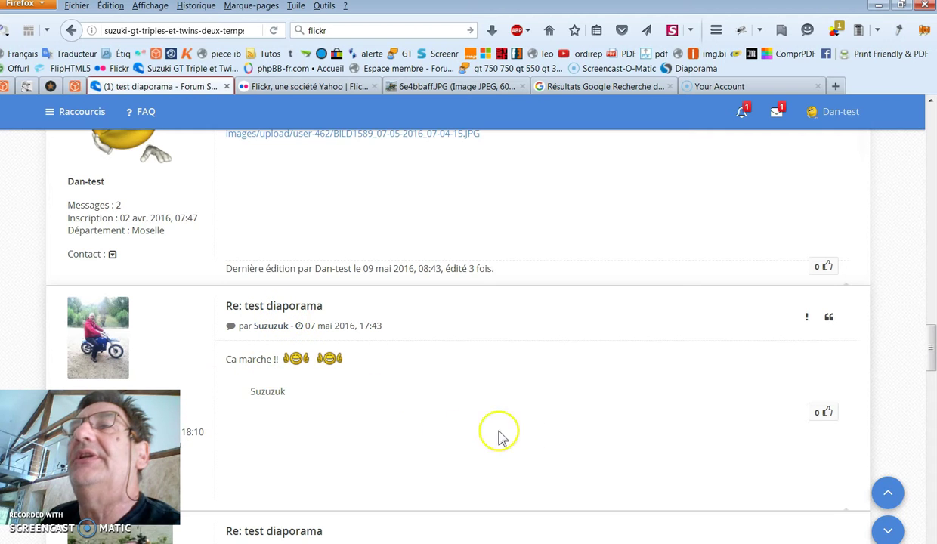
{"action": "scroll", "coordinate": [663, 332], "scroll_direction": "up", "scroll_amount": 2}
{"action": "scroll", "coordinate": [664, 333], "scroll_direction": "up", "scroll_amount": 3}
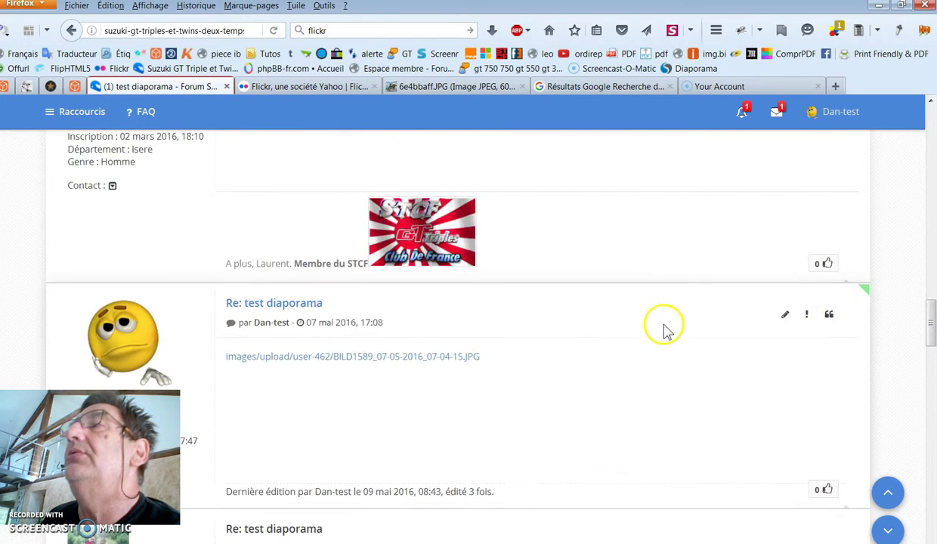
{"action": "scroll", "coordinate": [684, 318], "scroll_direction": "down", "scroll_amount": 2}
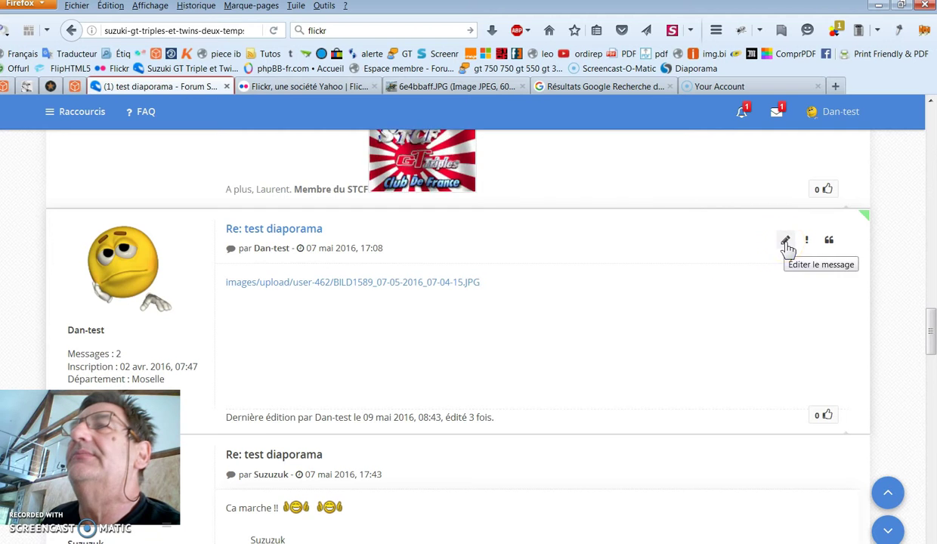
{"action": "scroll", "coordinate": [657, 279], "scroll_direction": "up", "scroll_amount": 2}
{"action": "scroll", "coordinate": [668, 272], "scroll_direction": "up", "scroll_amount": 5}
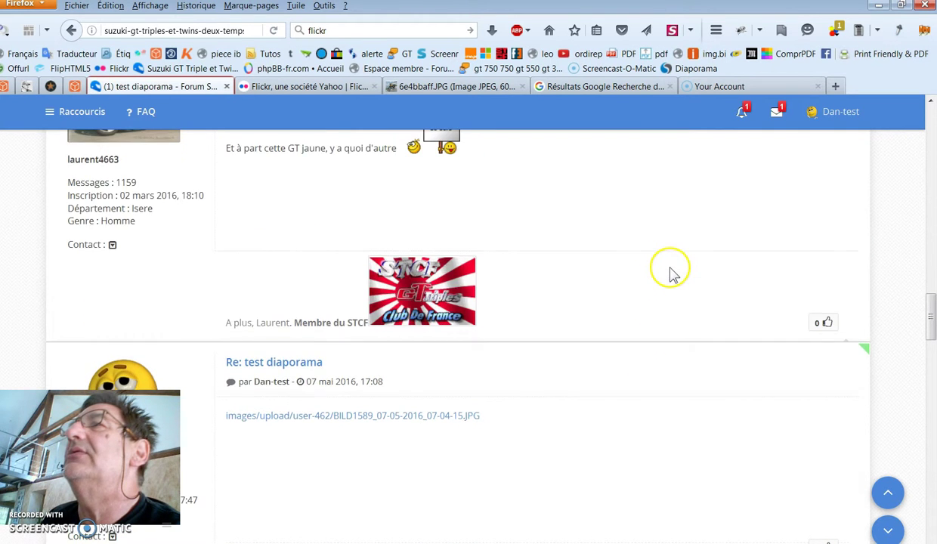
{"action": "scroll", "coordinate": [767, 220], "scroll_direction": "up", "scroll_amount": 1}
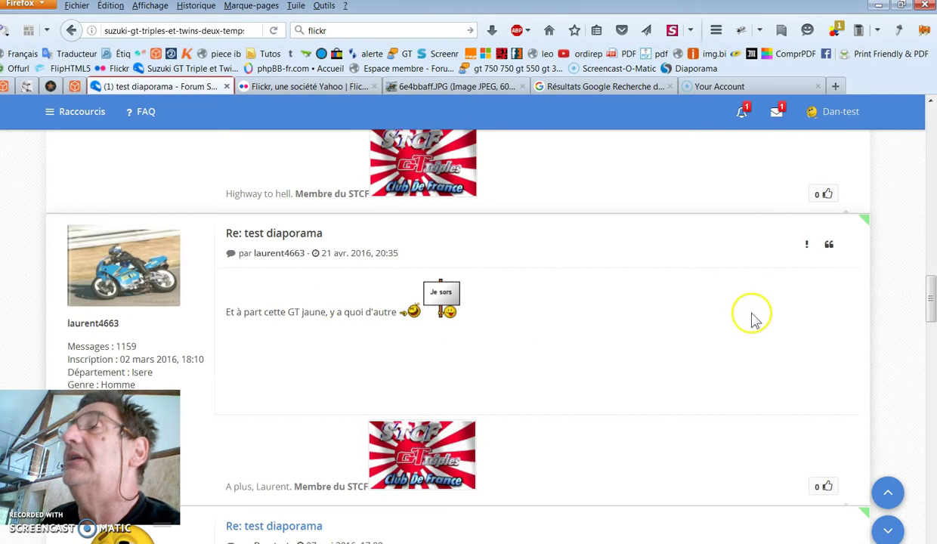
{"action": "scroll", "coordinate": [752, 313], "scroll_direction": "down", "scroll_amount": 6}
{"action": "scroll", "coordinate": [716, 355], "scroll_direction": "down", "scroll_amount": 2}
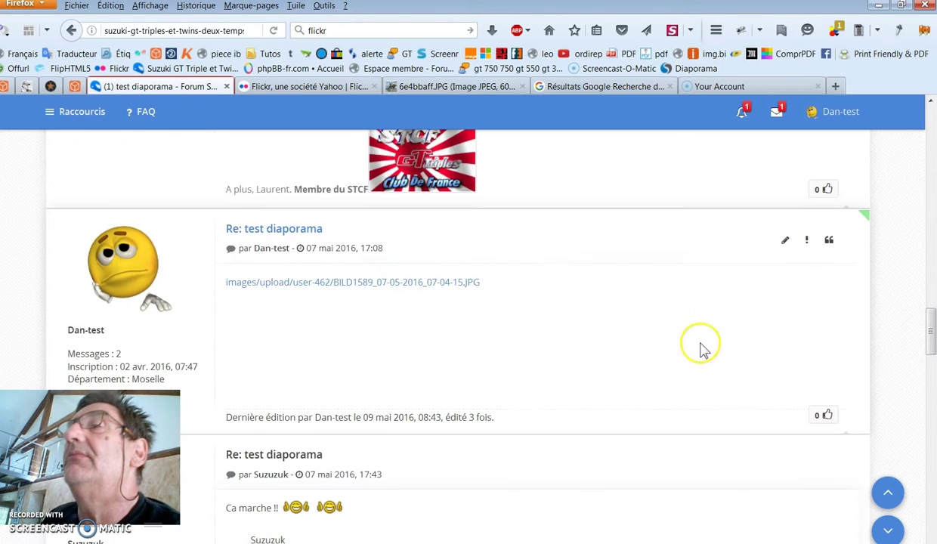
{"action": "left_click", "coordinate": [785, 241]}
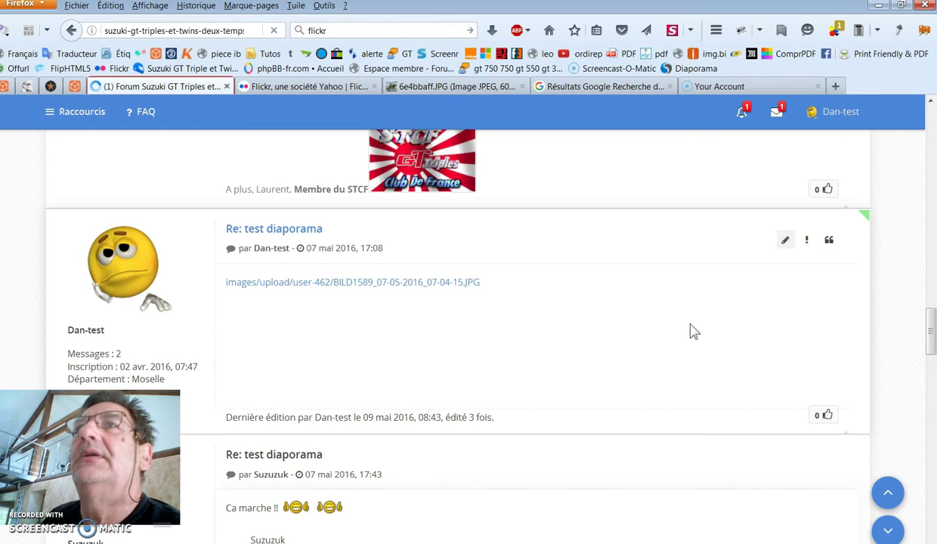
{"action": "scroll", "coordinate": [687, 349], "scroll_direction": "down", "scroll_amount": 3}
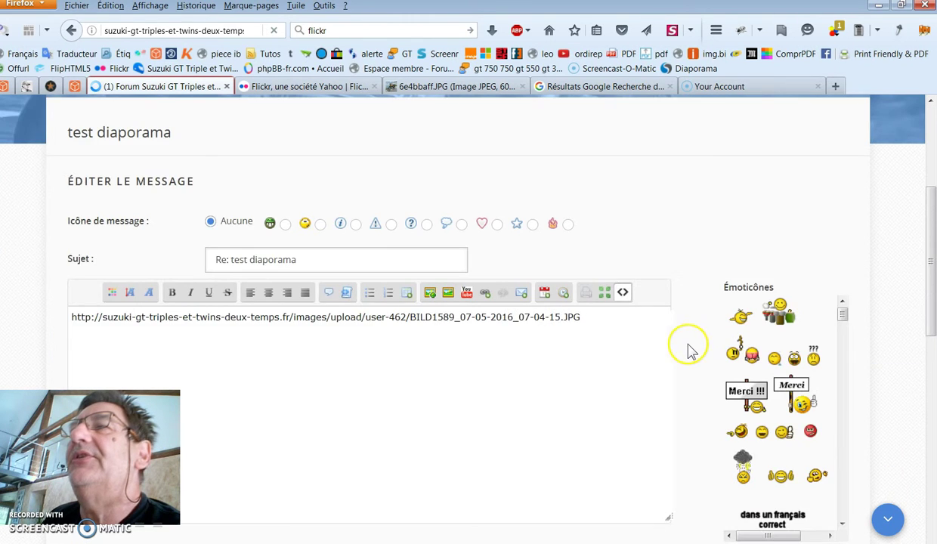
{"action": "scroll", "coordinate": [664, 345], "scroll_direction": "down", "scroll_amount": 5}
{"action": "scroll", "coordinate": [659, 335], "scroll_direction": "up", "scroll_amount": 2}
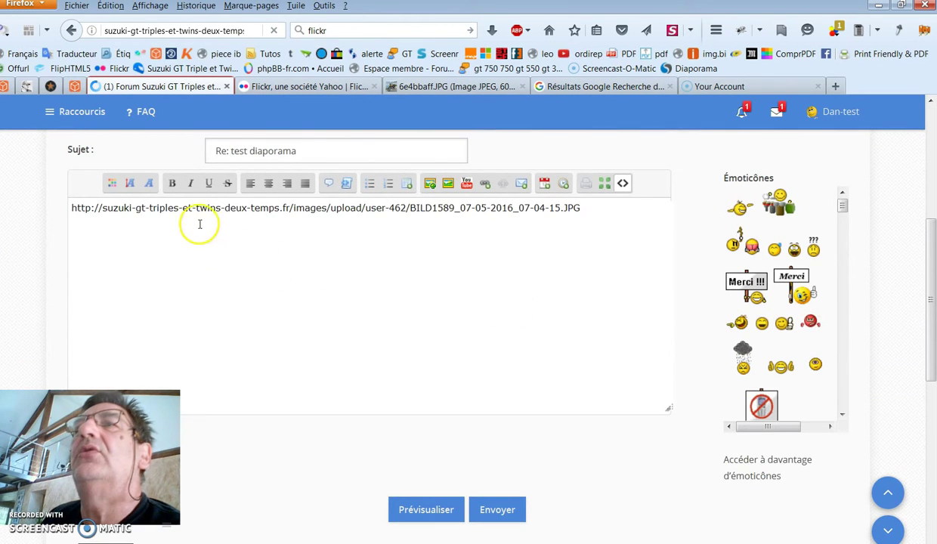
- Compare the reply's image link in the formatted and source views, and highlight the whole URL in the source view
{"action": "left_click", "coordinate": [622, 184]}
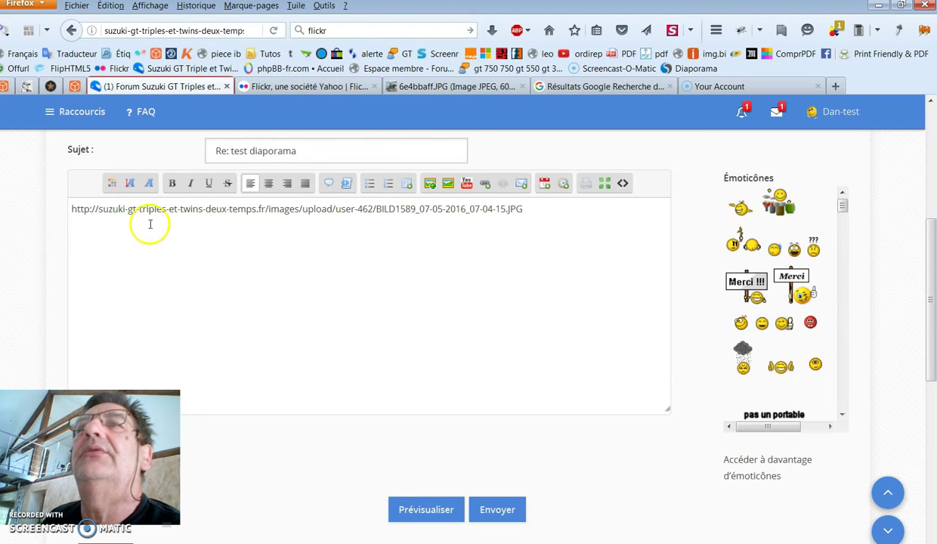
{"action": "left_click", "coordinate": [623, 185]}
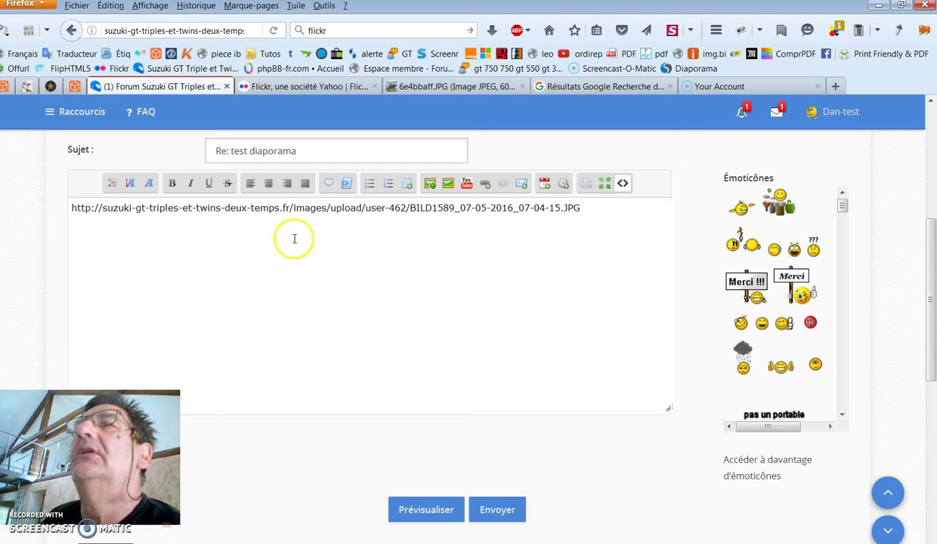
{"action": "left_click", "coordinate": [589, 208]}
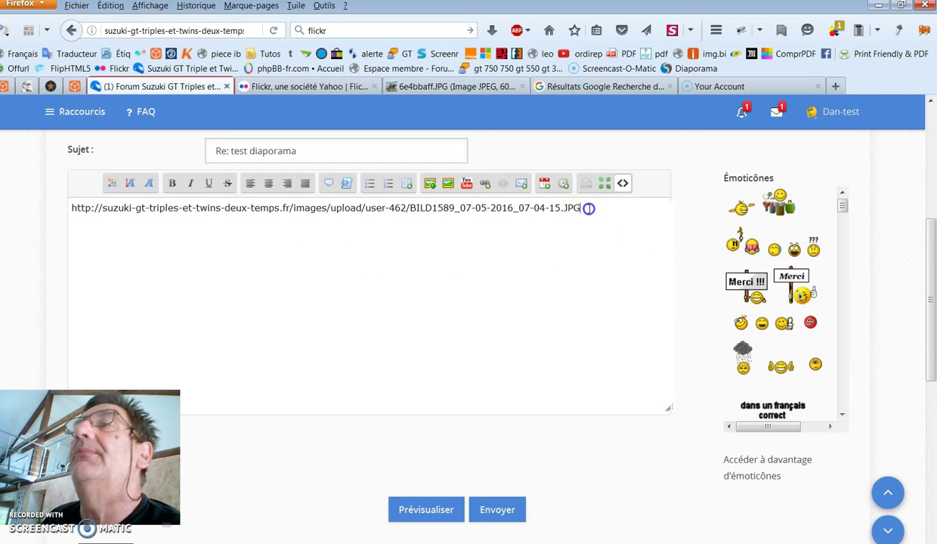
{"action": "triple_click", "coordinate": [357, 209]}
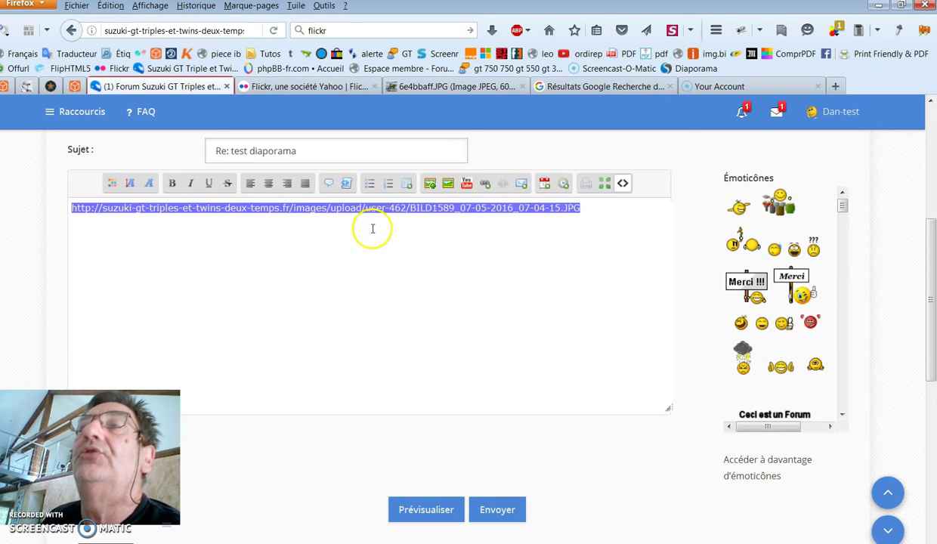
{"action": "left_click", "coordinate": [373, 228]}
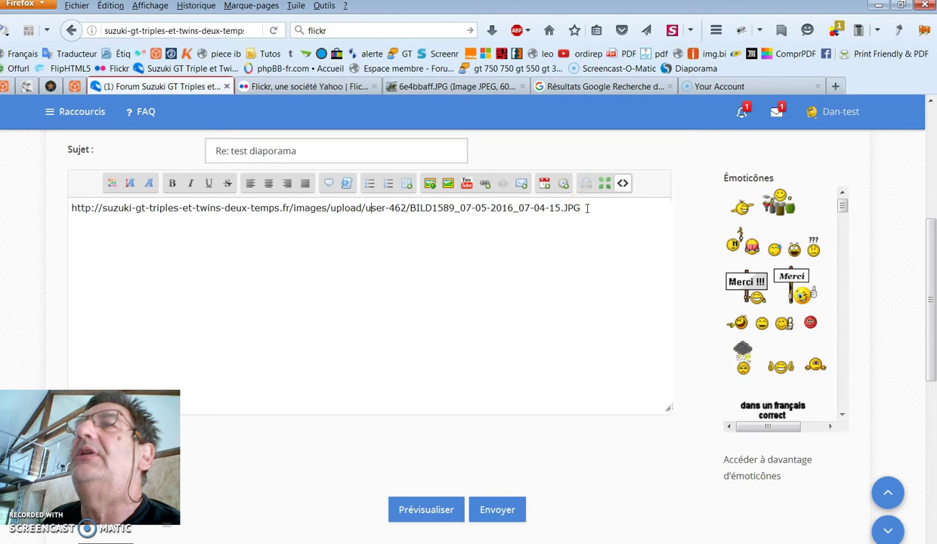
{"action": "left_click_drag", "start_coordinate": [587, 207], "coordinate": [70, 209]}
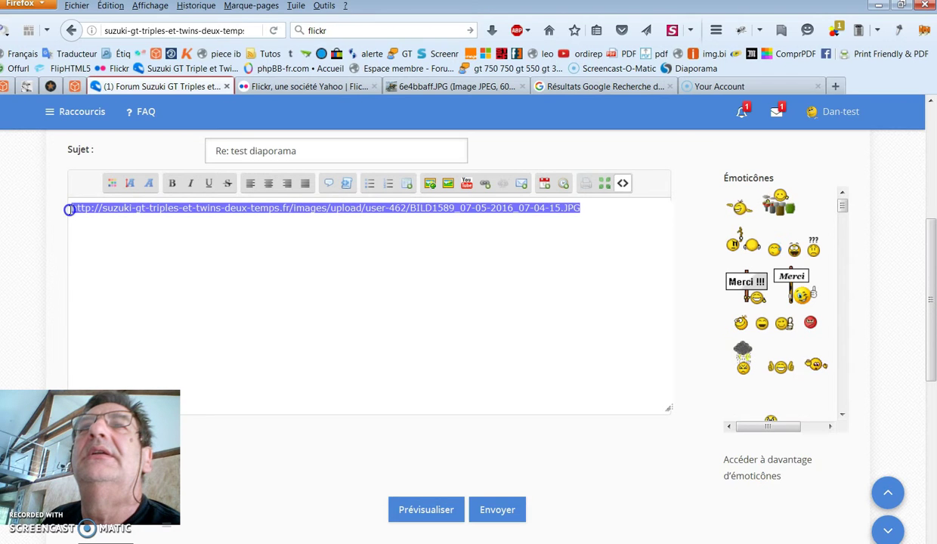
{"action": "left_click", "coordinate": [308, 256]}
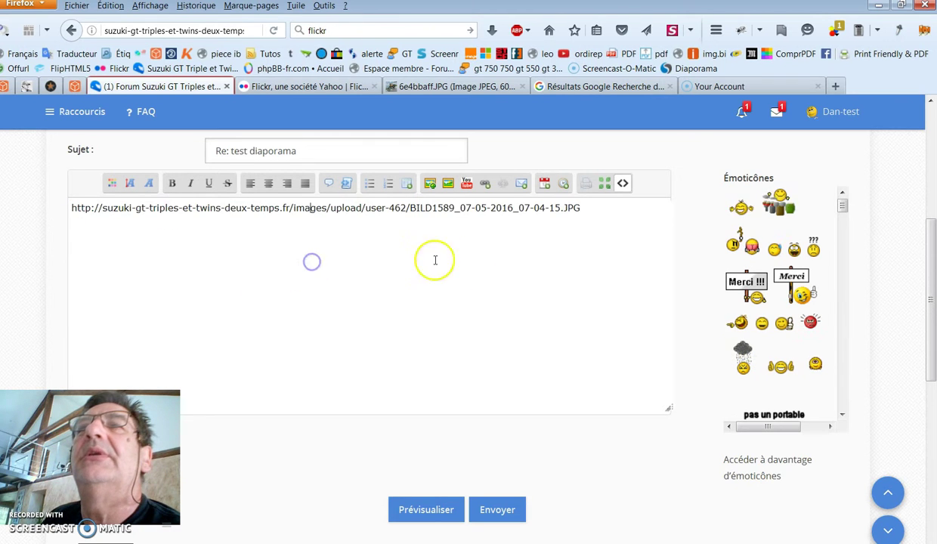
- Highlight the "images" segment of the picture URL, followed by the full address line
{"action": "left_click", "coordinate": [331, 208]}
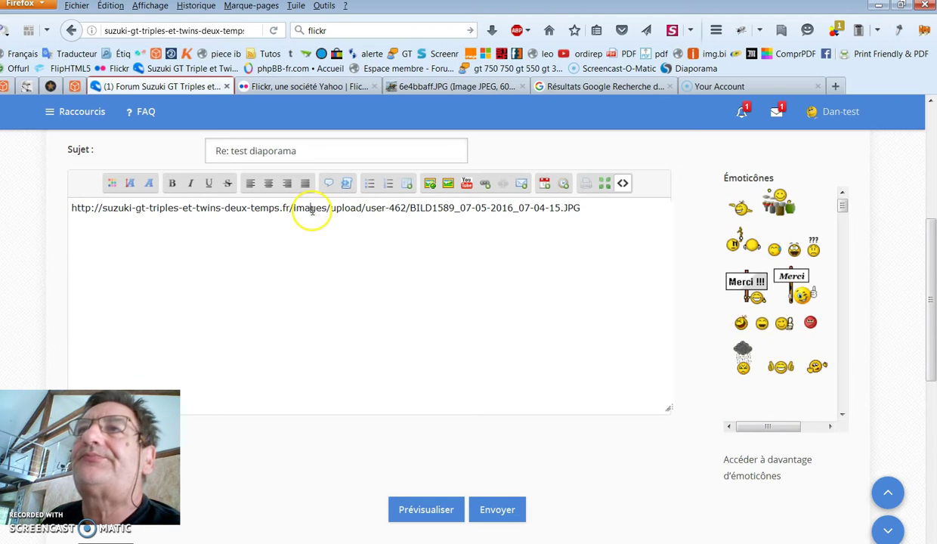
{"action": "double_click", "coordinate": [311, 209]}
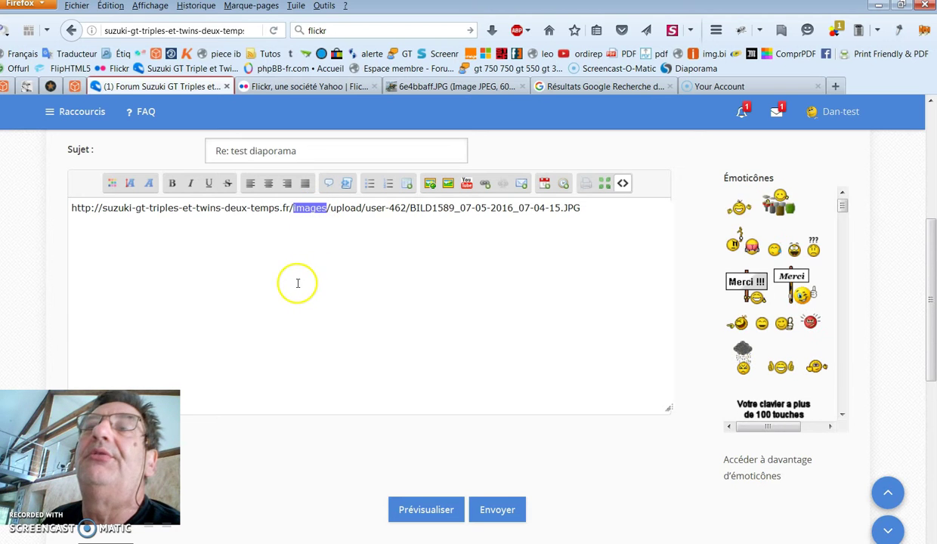
{"action": "left_click", "coordinate": [302, 210]}
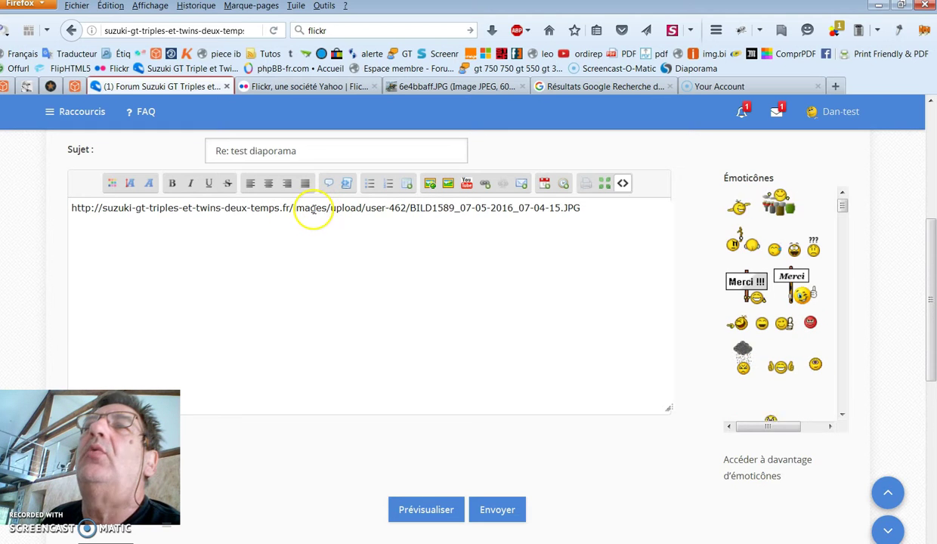
{"action": "triple_click", "coordinate": [313, 210]}
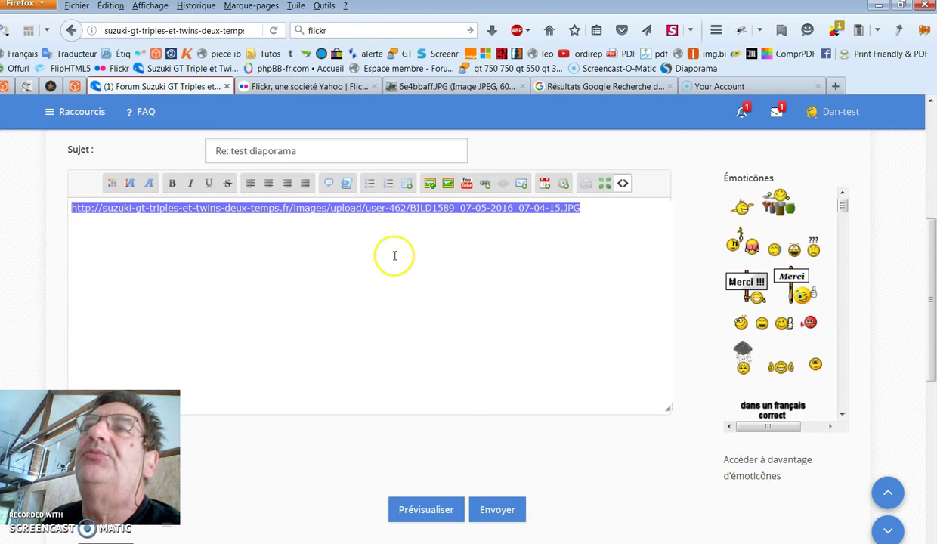
- Add blank lines below the image URL in the message body
{"action": "left_click", "coordinate": [366, 244]}
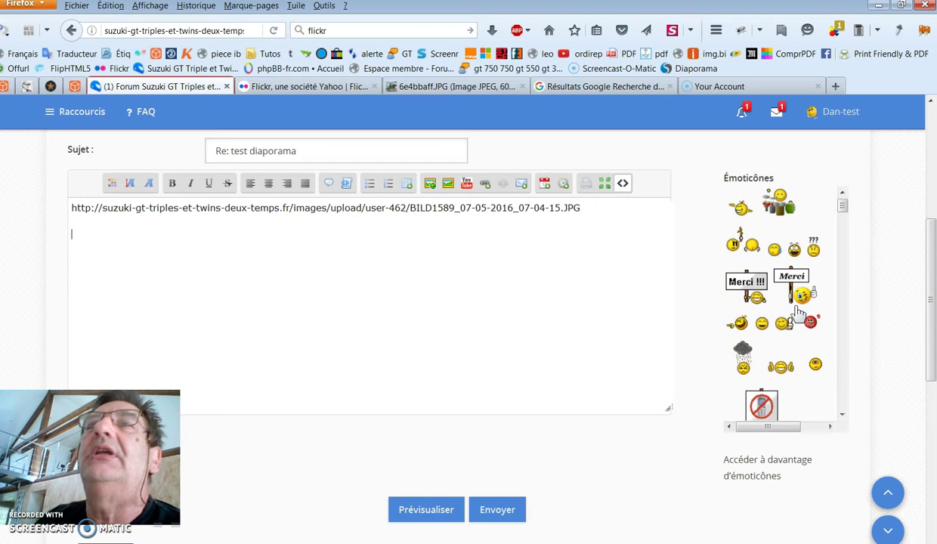
{"action": "key", "text": "Return"}
{"action": "key", "text": "Return"}
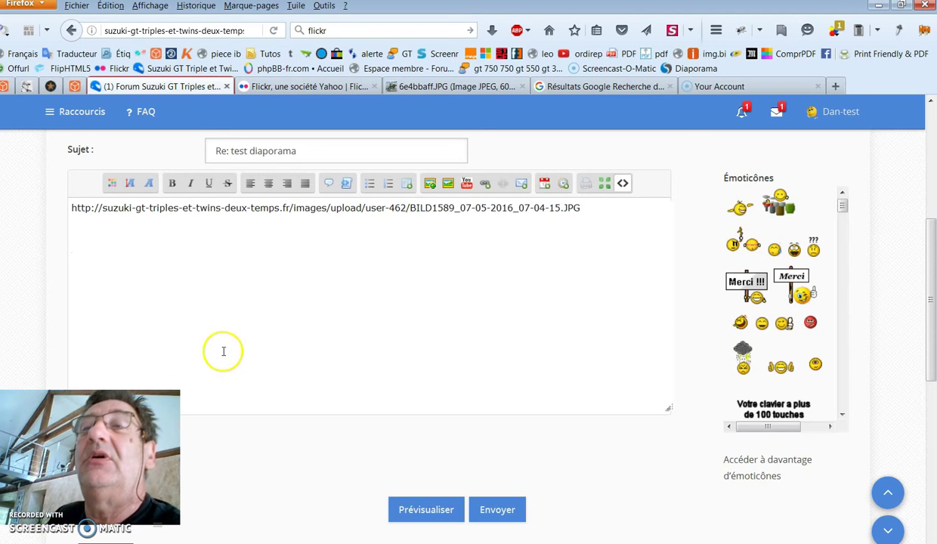
{"action": "scroll", "coordinate": [316, 324], "scroll_direction": "up", "scroll_amount": 3}
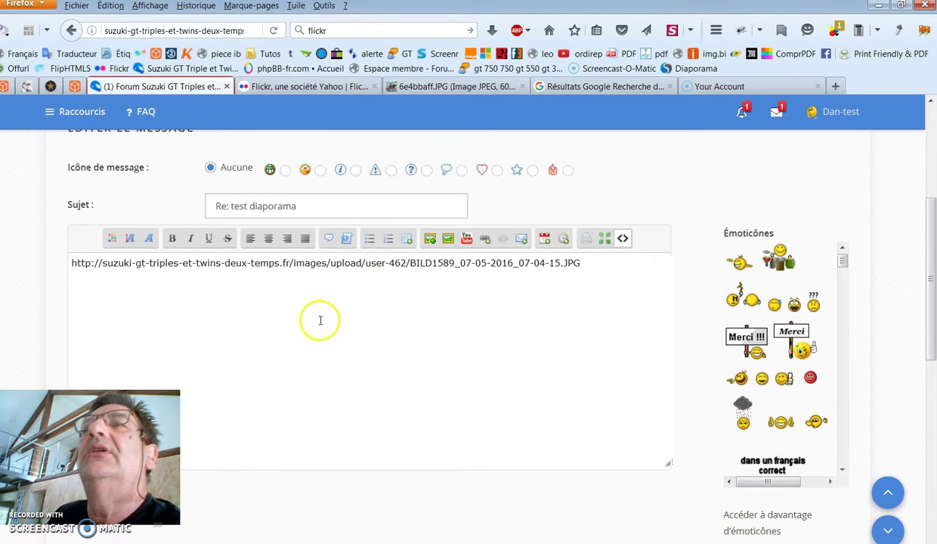
{"action": "scroll", "coordinate": [324, 335], "scroll_direction": "down", "scroll_amount": 3}
{"action": "scroll", "coordinate": [315, 344], "scroll_direction": "down", "scroll_amount": 2}
{"action": "scroll", "coordinate": [314, 339], "scroll_direction": "up", "scroll_amount": 2}
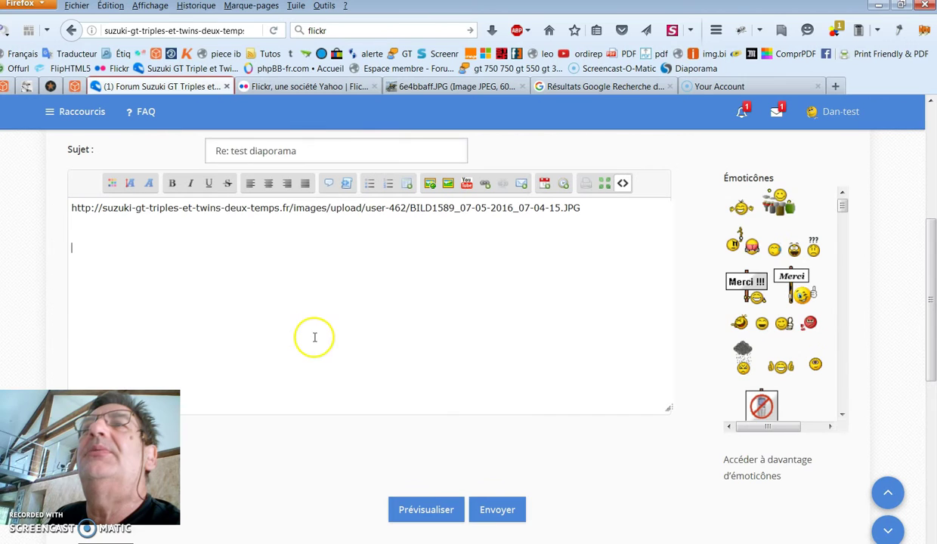
- Go back from the 6e4bbaff.JPG image to its Google results and rerun the search for "suzuki 750 gt"
{"action": "left_click", "coordinate": [483, 90]}
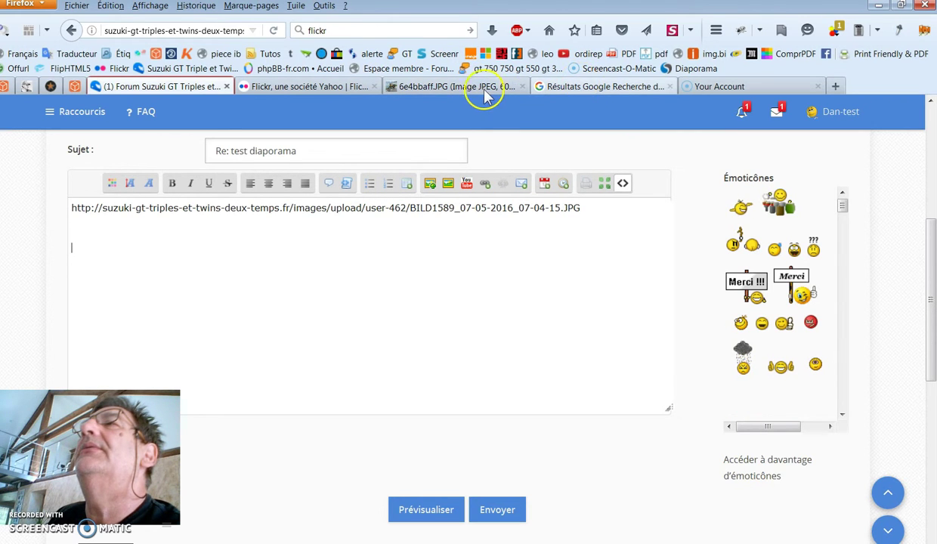
{"action": "left_click", "coordinate": [484, 89]}
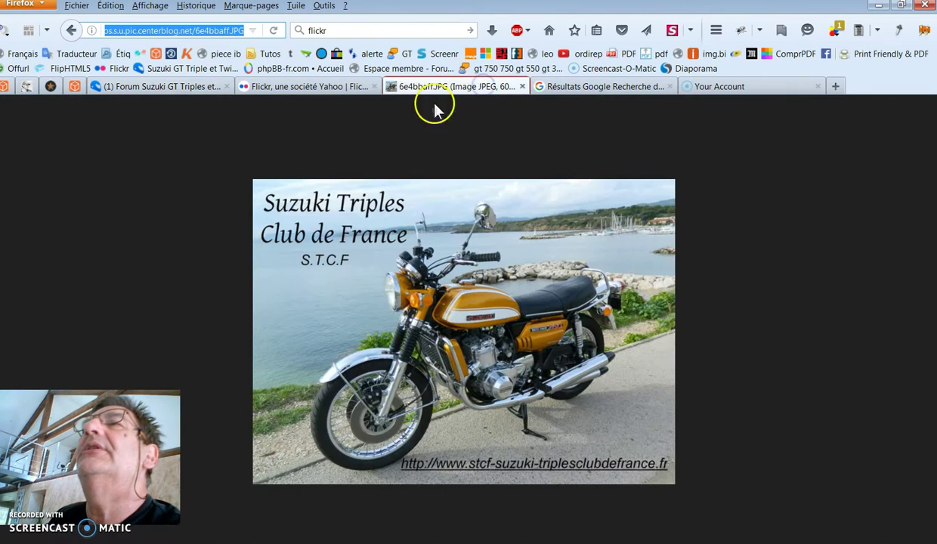
{"action": "left_click", "coordinate": [73, 30]}
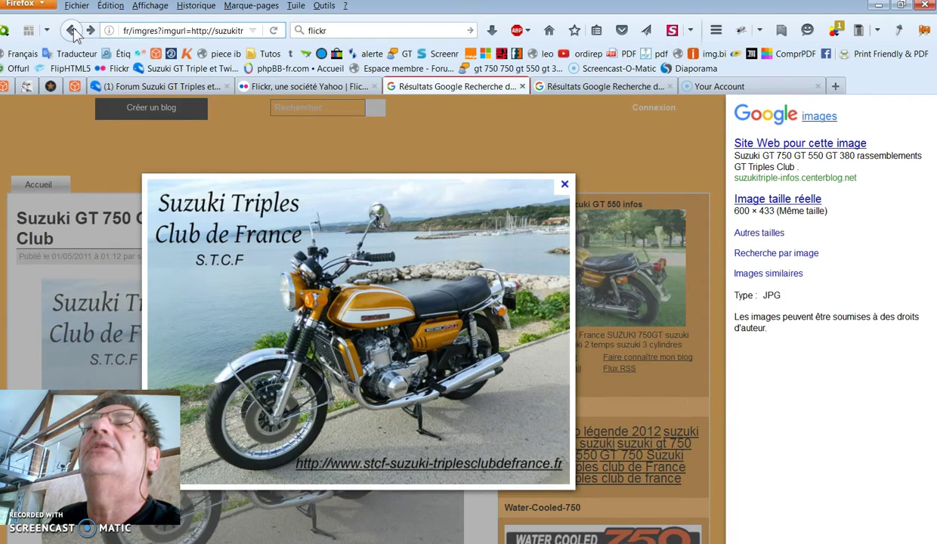
{"action": "left_click", "coordinate": [73, 31]}
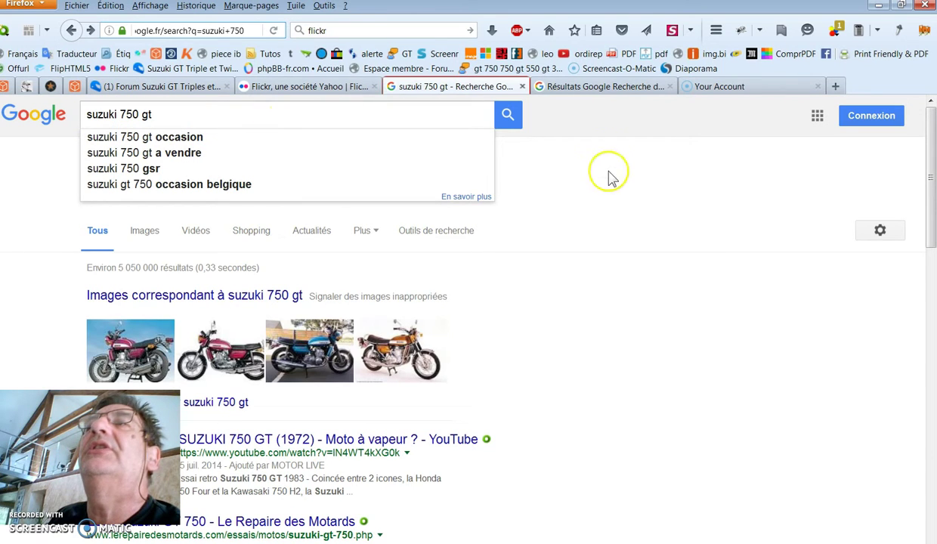
{"action": "left_click", "coordinate": [512, 117]}
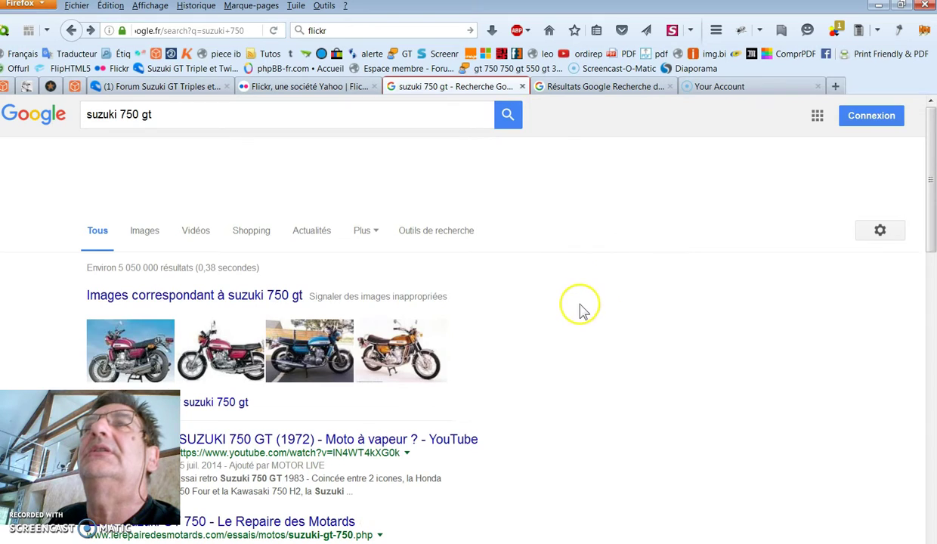
- Examine the web results for "suzuki 750 gt" down to the Forum Suzuki GT Triples et Twins Deux Temps entry
{"action": "scroll", "coordinate": [524, 250], "scroll_direction": "down", "scroll_amount": 3}
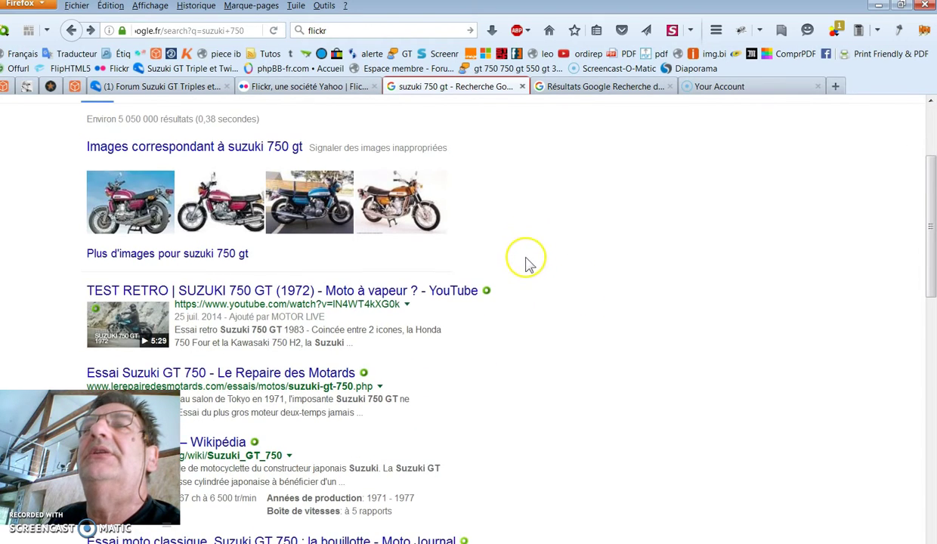
{"action": "scroll", "coordinate": [527, 257], "scroll_direction": "down", "scroll_amount": 3}
{"action": "scroll", "coordinate": [530, 339], "scroll_direction": "down", "scroll_amount": 2}
{"action": "scroll", "coordinate": [539, 329], "scroll_direction": "up", "scroll_amount": 5}
{"action": "scroll", "coordinate": [544, 329], "scroll_direction": "down", "scroll_amount": 9}
{"action": "scroll", "coordinate": [544, 329], "scroll_direction": "down", "scroll_amount": 4}
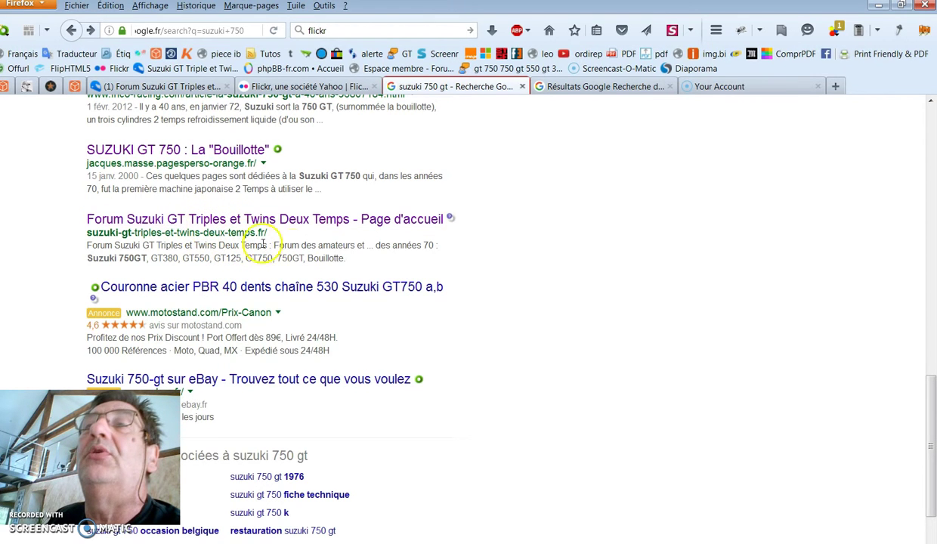
{"action": "scroll", "coordinate": [529, 268], "scroll_direction": "up", "scroll_amount": 8}
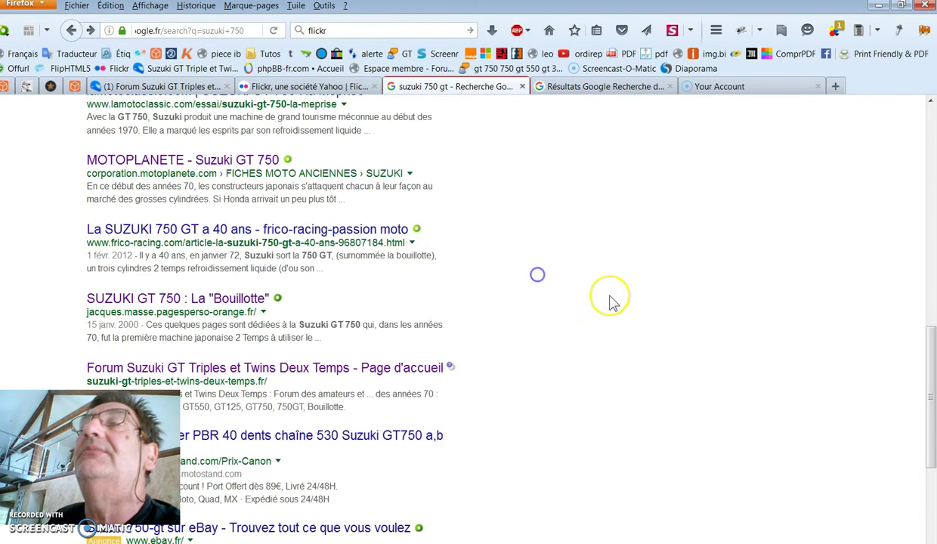
{"action": "scroll", "coordinate": [529, 268], "scroll_direction": "up", "scroll_amount": 12}
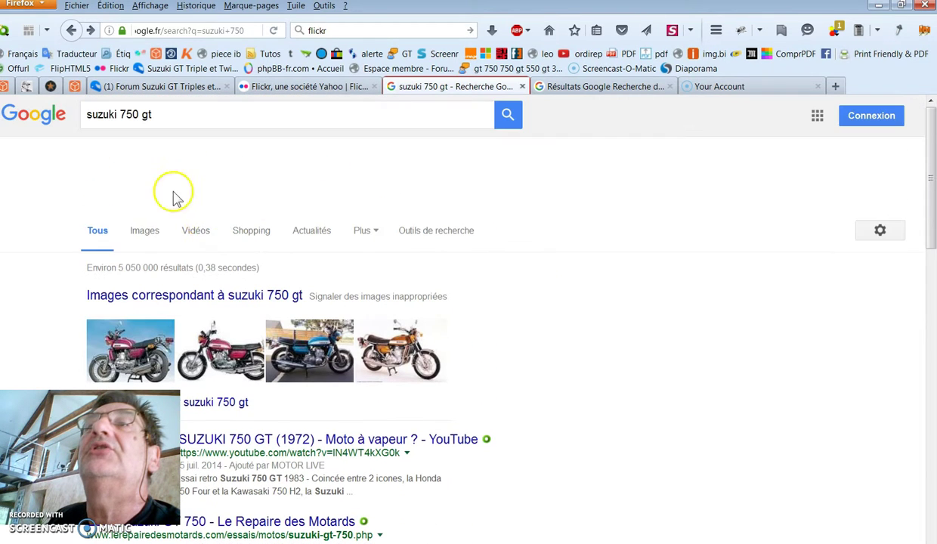
- Browse the image results for "suzuki 750 gt" down to the Suzuki Triples Club de France picture
{"action": "left_click", "coordinate": [145, 232]}
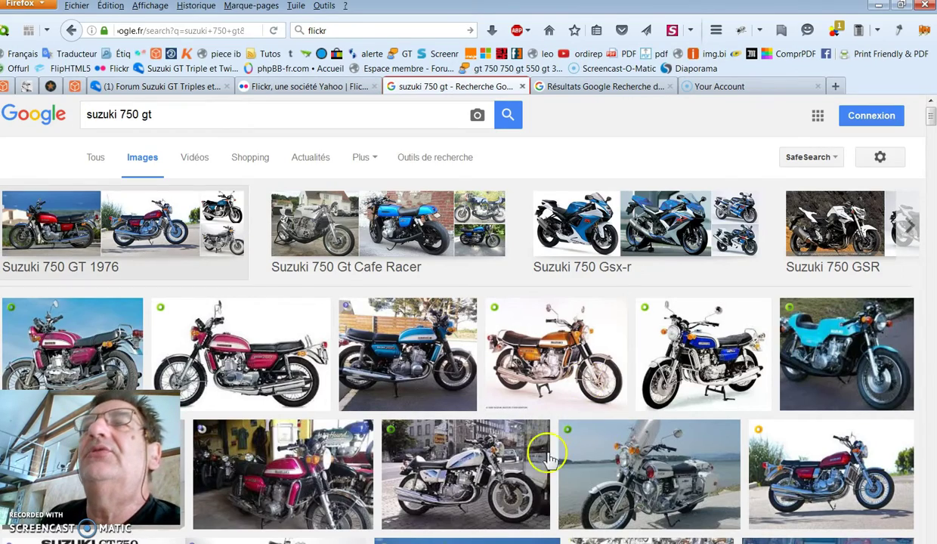
{"action": "scroll", "coordinate": [502, 439], "scroll_direction": "down", "scroll_amount": 5}
{"action": "scroll", "coordinate": [281, 326], "scroll_direction": "down", "scroll_amount": 7}
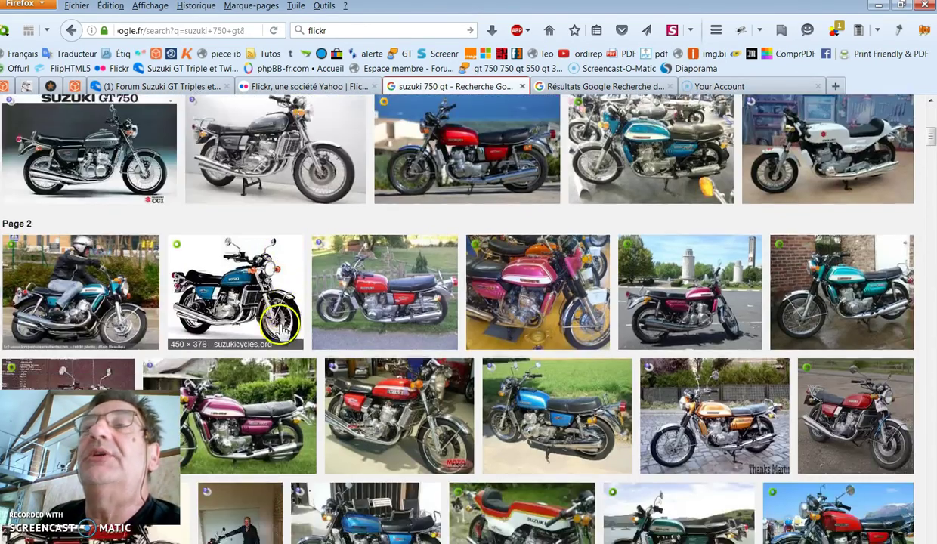
{"action": "scroll", "coordinate": [276, 337], "scroll_direction": "down", "scroll_amount": 7}
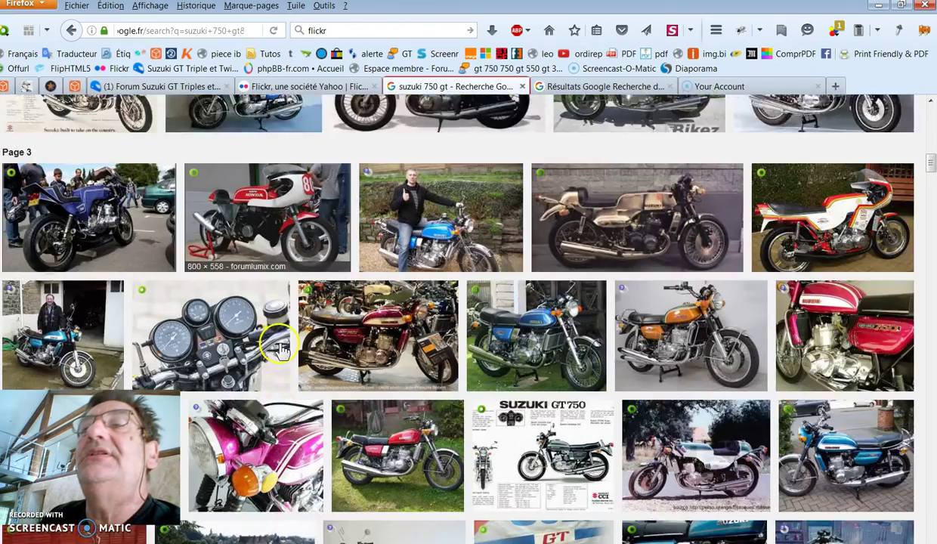
{"action": "scroll", "coordinate": [351, 337], "scroll_direction": "down", "scroll_amount": 3}
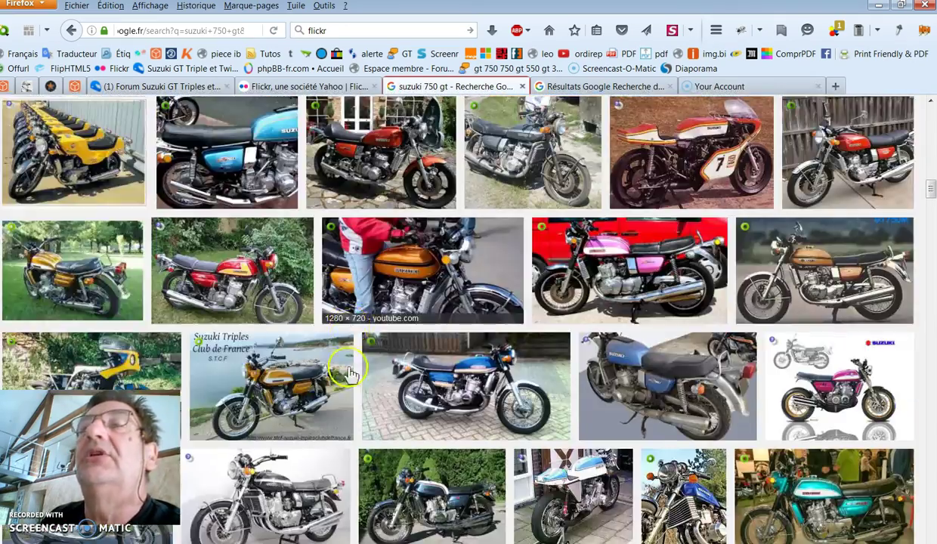
{"action": "scroll", "coordinate": [340, 355], "scroll_direction": "down", "scroll_amount": 3}
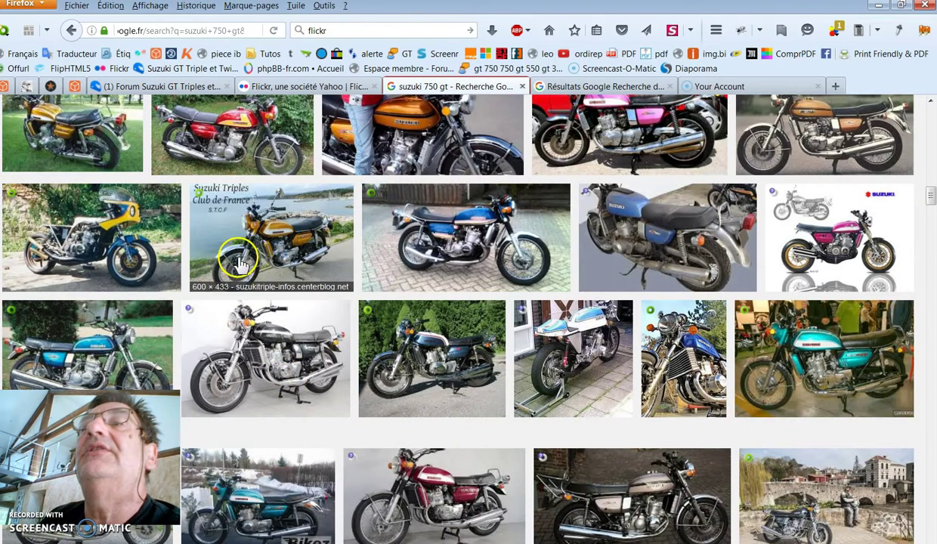
{"action": "scroll", "coordinate": [231, 257], "scroll_direction": "up", "scroll_amount": 1}
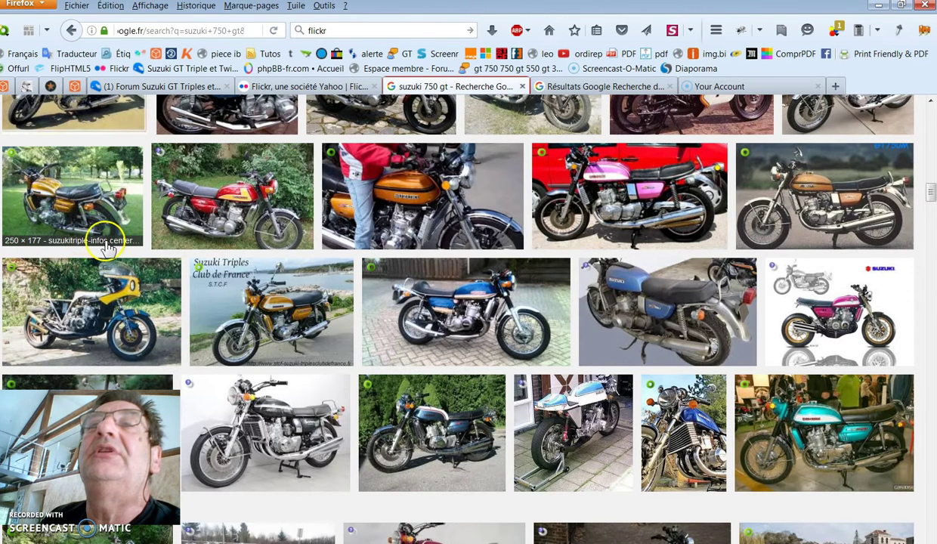
- View the thumbnail of the Suzuki Triples Club de France picture on its own and return to the image results
{"action": "right_click", "coordinate": [274, 310]}
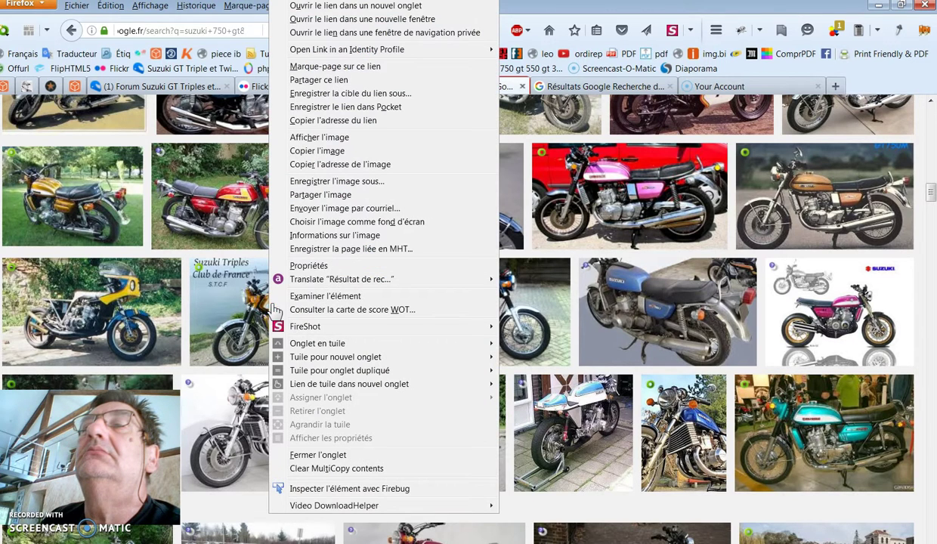
{"action": "left_click", "coordinate": [343, 143]}
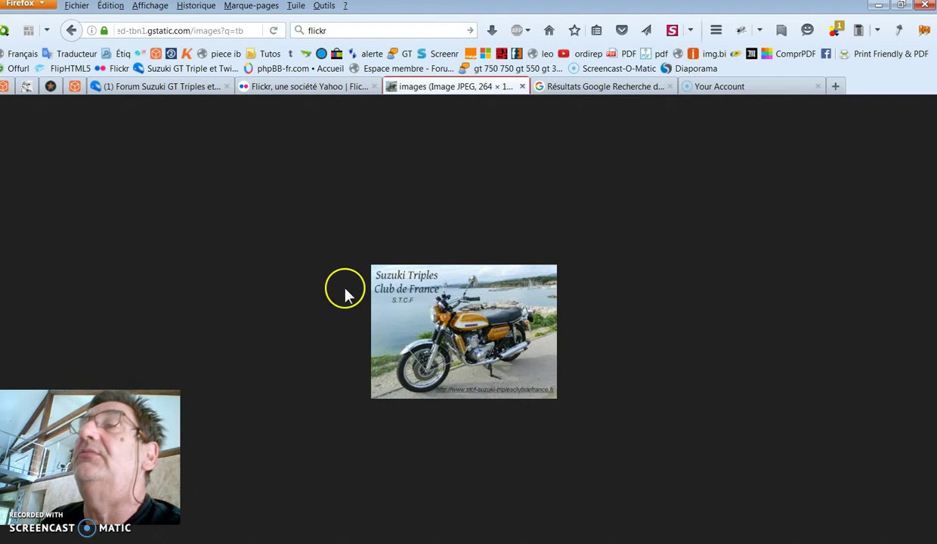
{"action": "left_click", "coordinate": [73, 30]}
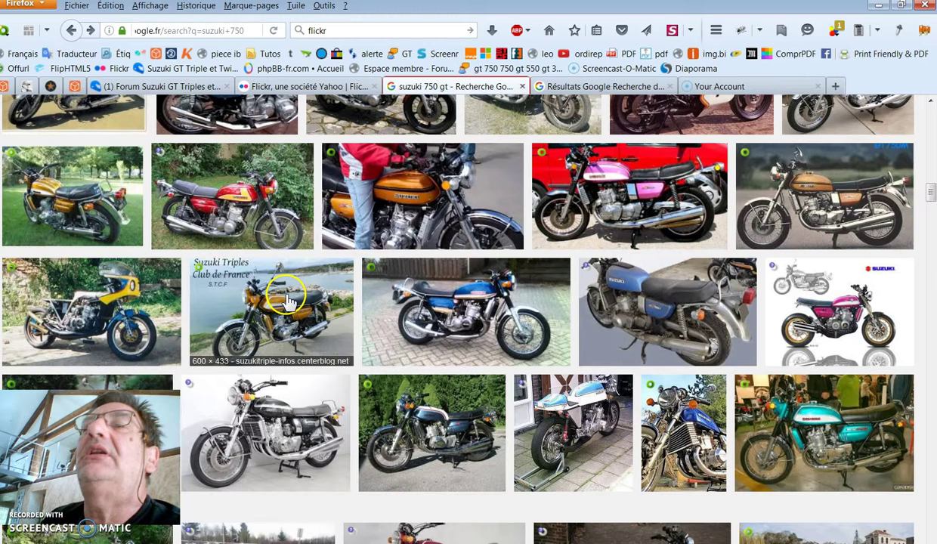
- Open the Suzuki Triples Club de France result, display its full-size image alone and copy the image address
{"action": "left_click", "coordinate": [288, 301]}
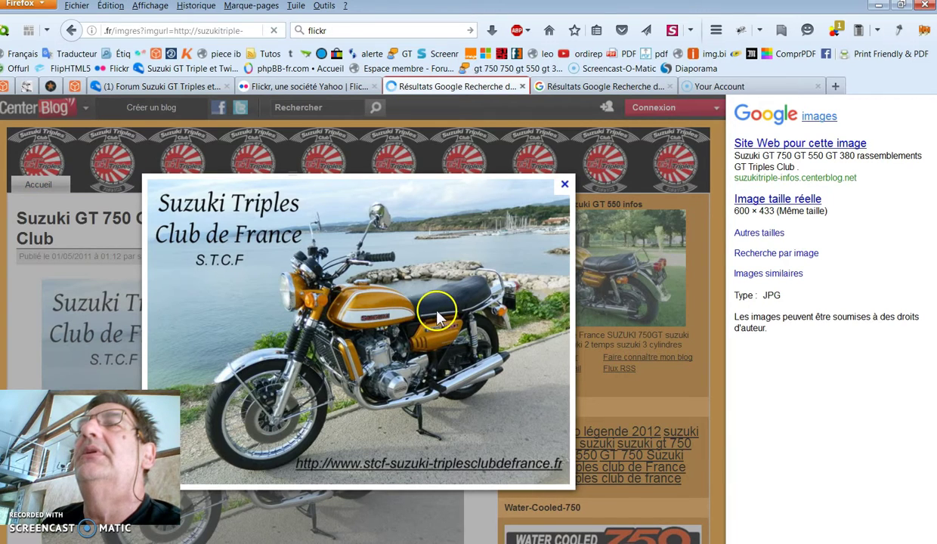
{"action": "right_click", "coordinate": [400, 285]}
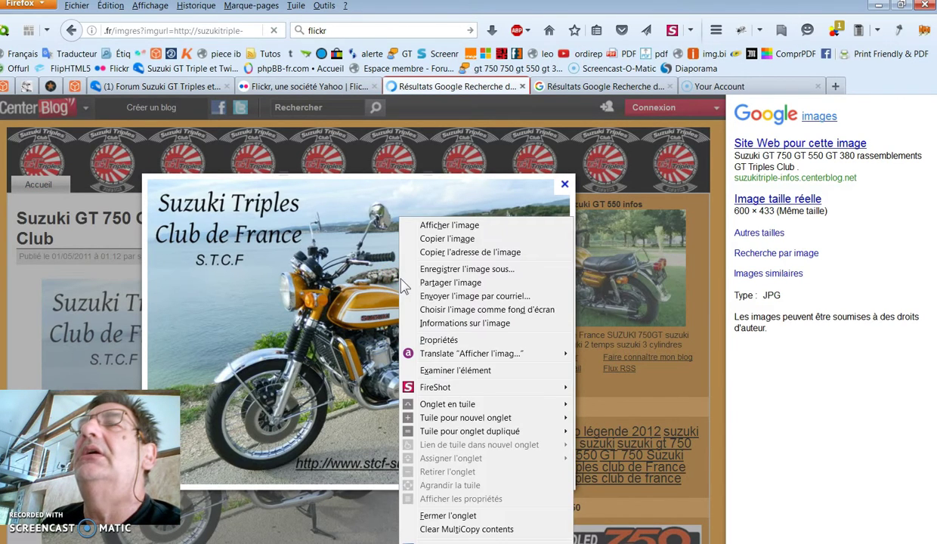
{"action": "left_click", "coordinate": [470, 237]}
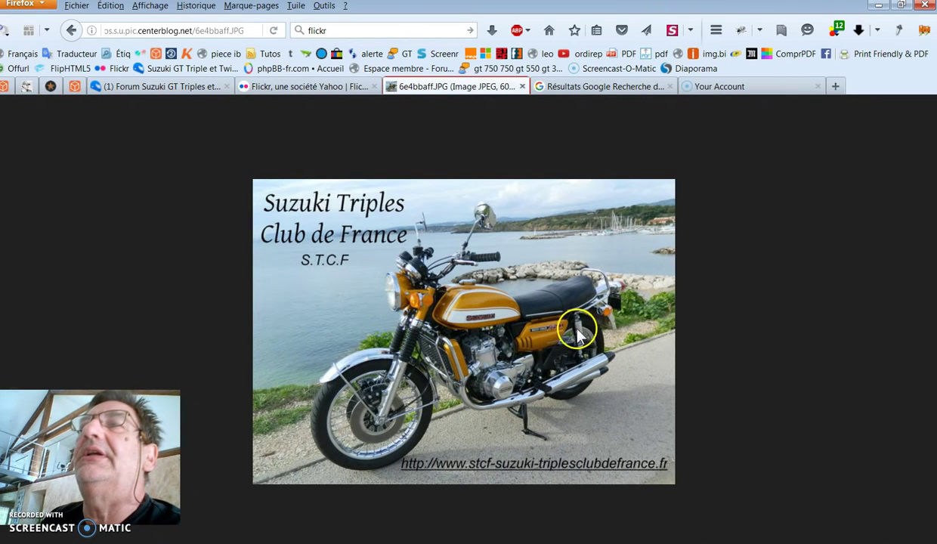
{"action": "right_click", "coordinate": [452, 237]}
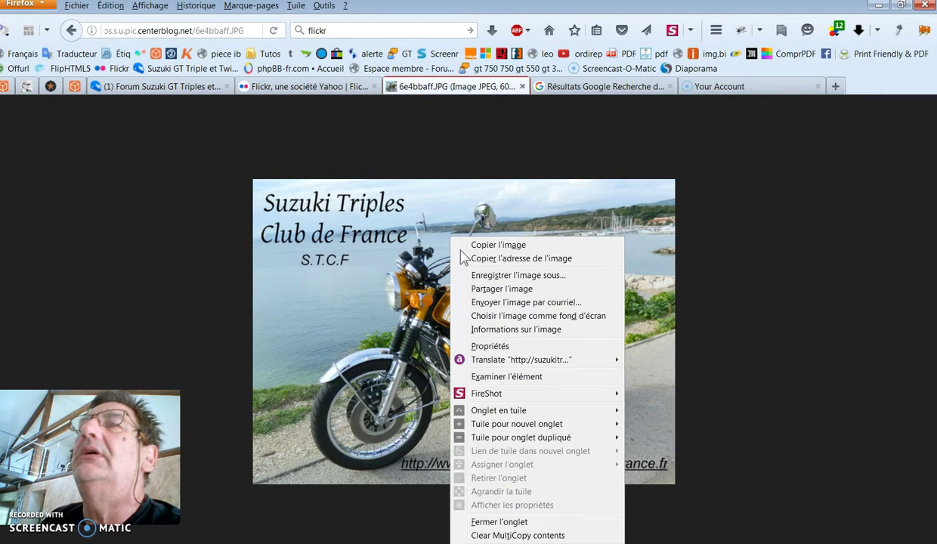
{"action": "left_click", "coordinate": [525, 260]}
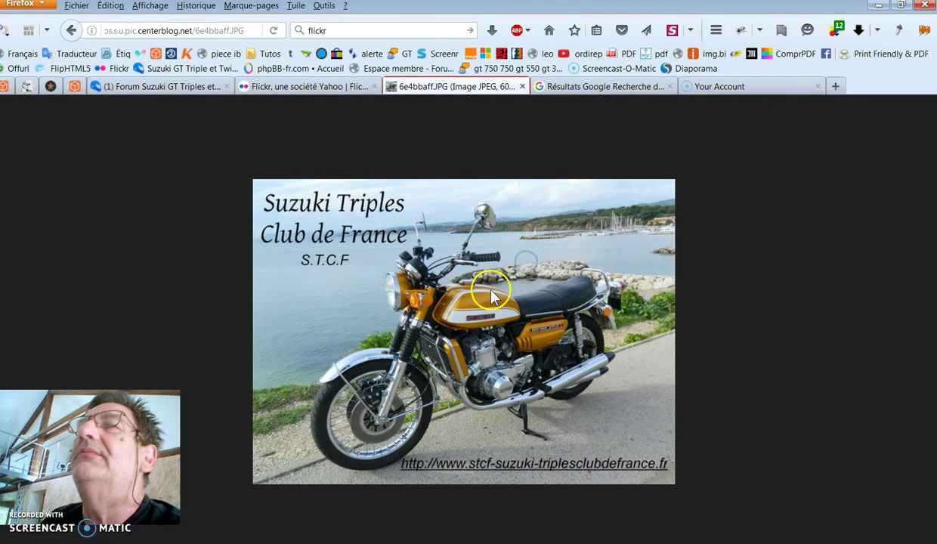
- Highlight the full 6e4bbaff.JPG address of the page and show the option for copying it
{"action": "left_click", "coordinate": [149, 31]}
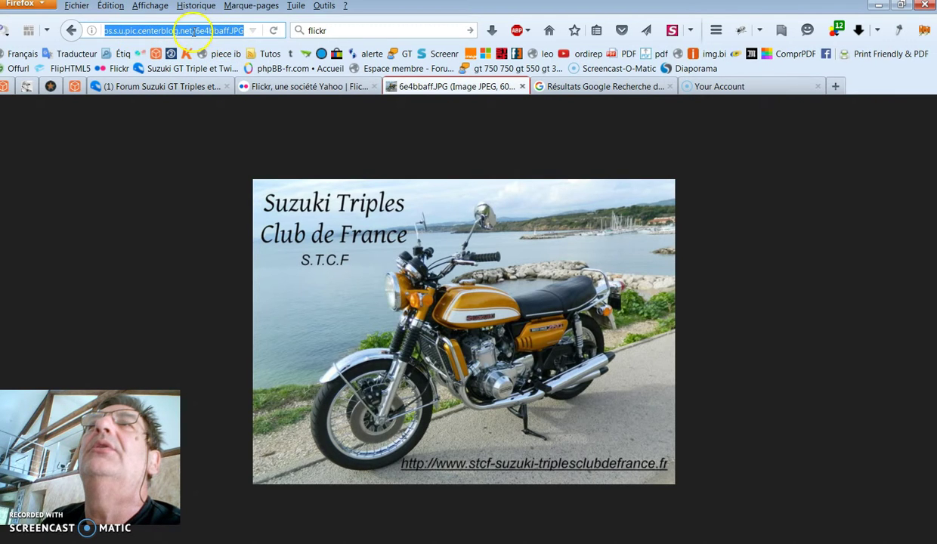
{"action": "left_click", "coordinate": [193, 31]}
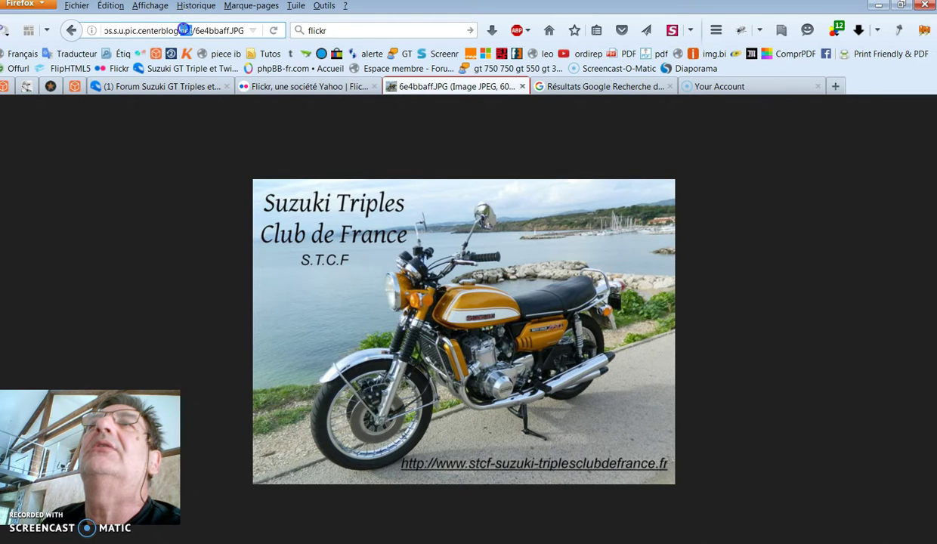
{"action": "triple_click", "coordinate": [184, 30]}
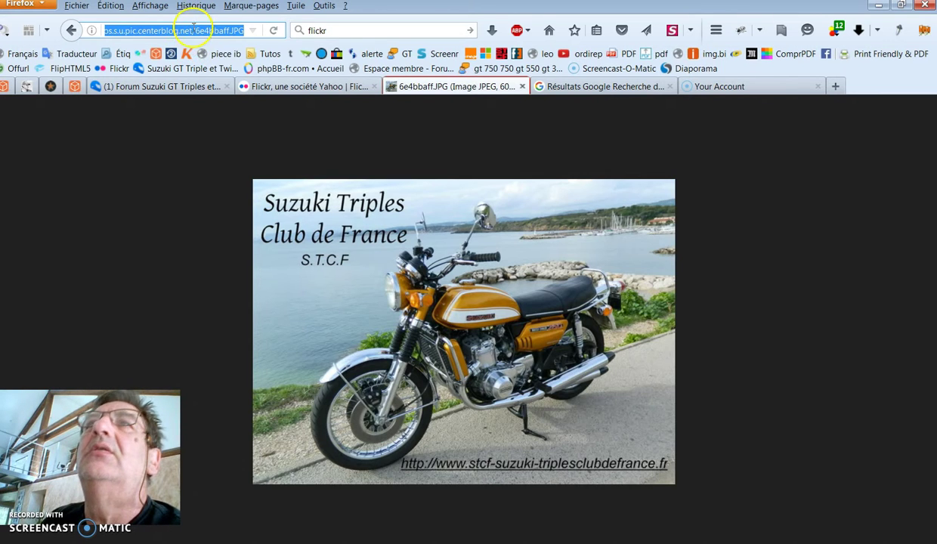
{"action": "right_click", "coordinate": [195, 29]}
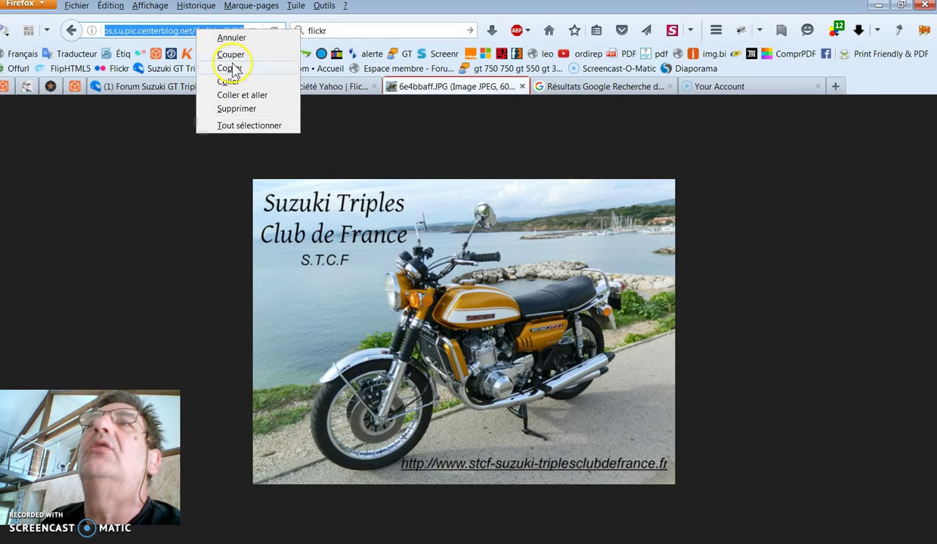
{"action": "left_click", "coordinate": [371, 185]}
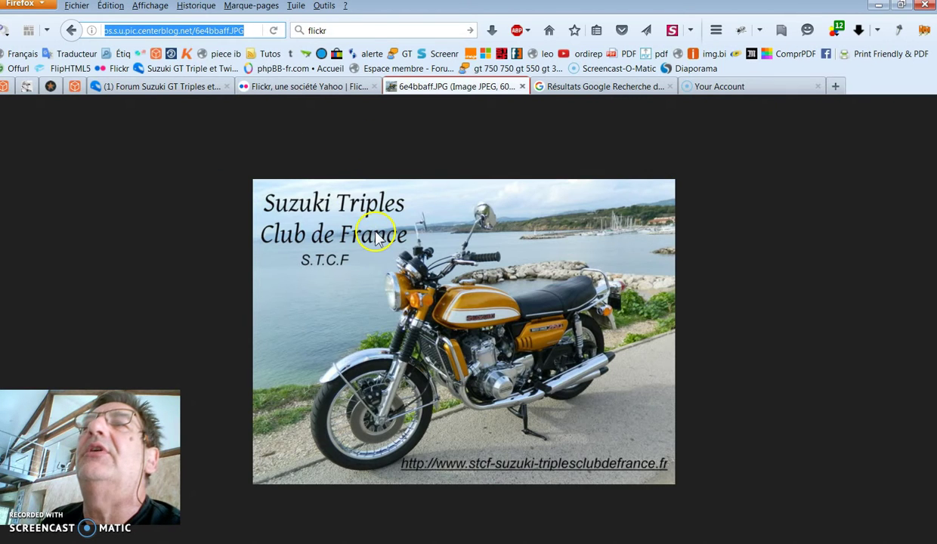
{"action": "left_click", "coordinate": [154, 89]}
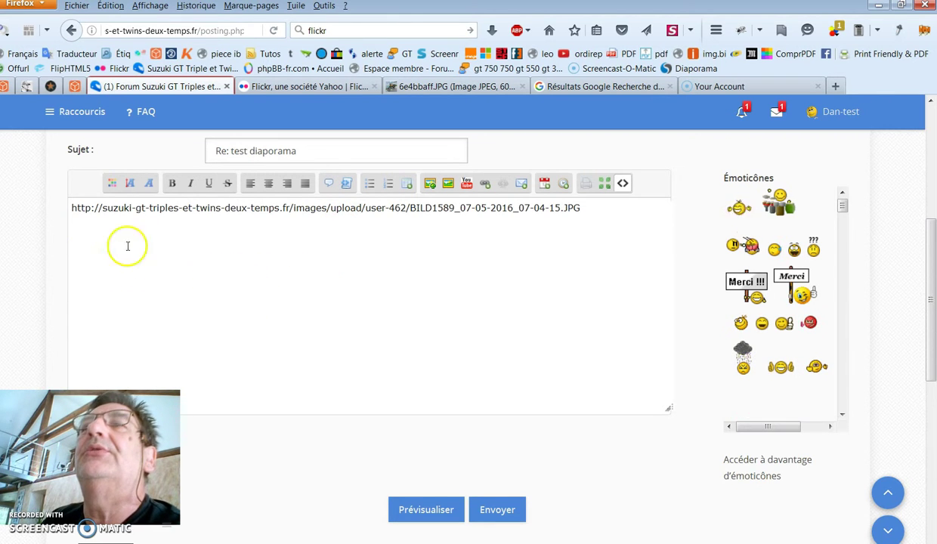
{"action": "left_click", "coordinate": [447, 187]}
{"action": "right_click", "coordinate": [417, 259]}
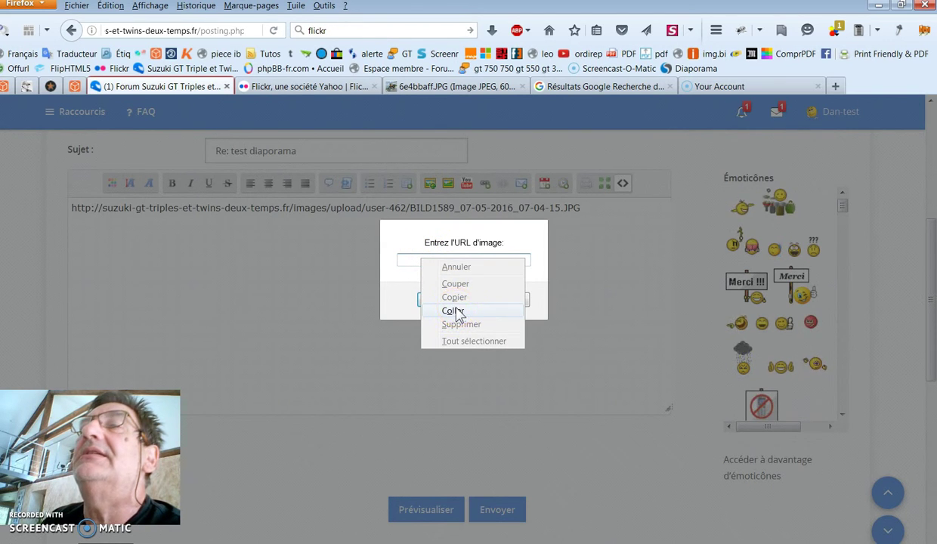
{"action": "left_click", "coordinate": [454, 312]}
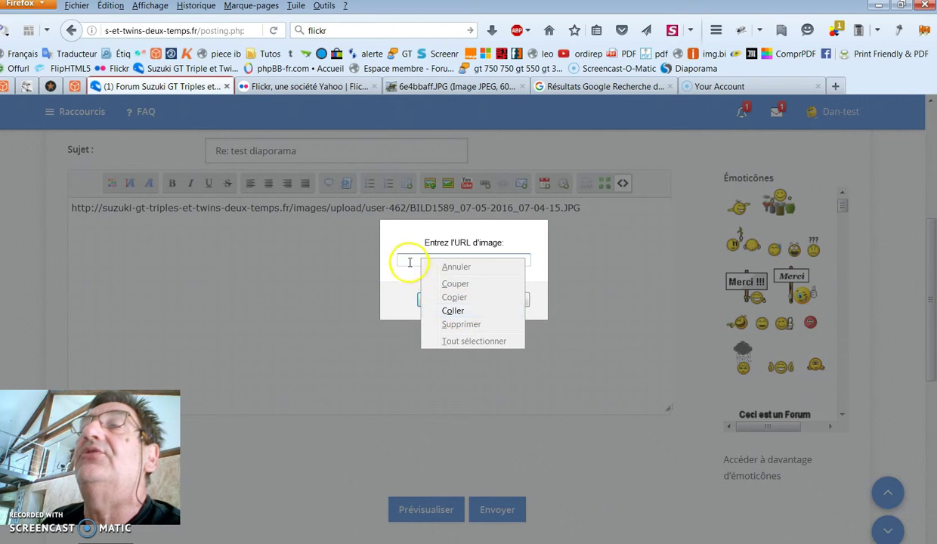
{"action": "left_click", "coordinate": [454, 310]}
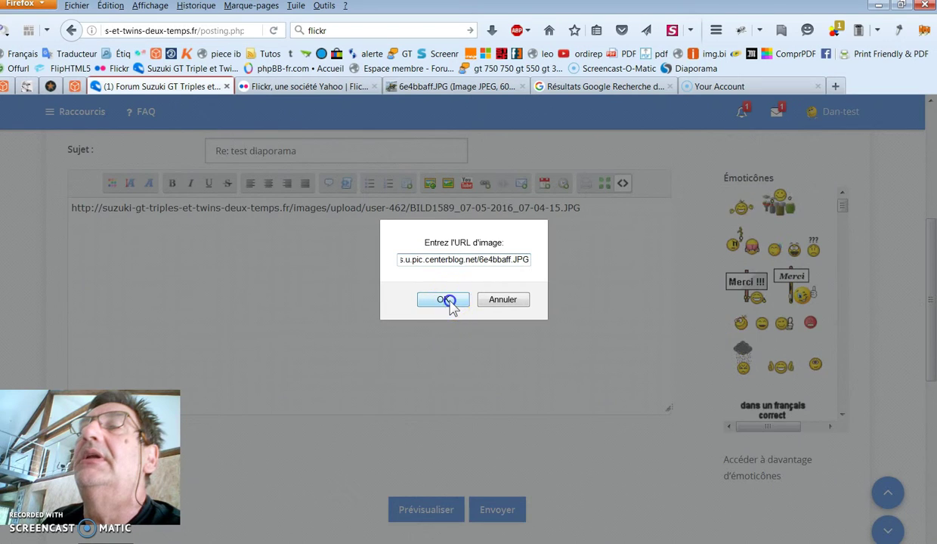
{"action": "left_click", "coordinate": [446, 301]}
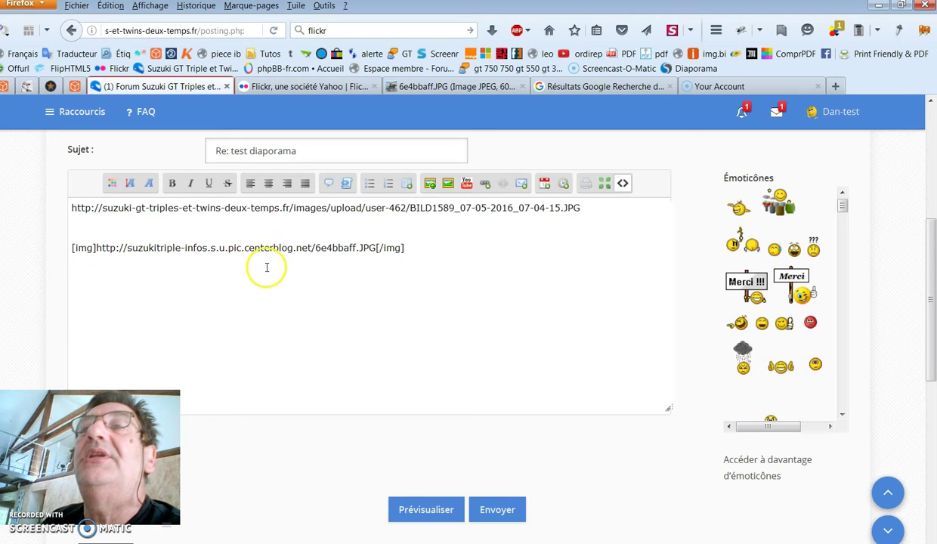
- Add a space before the "g" of the closing [/img] tag and remove it again
{"action": "left_click", "coordinate": [93, 248]}
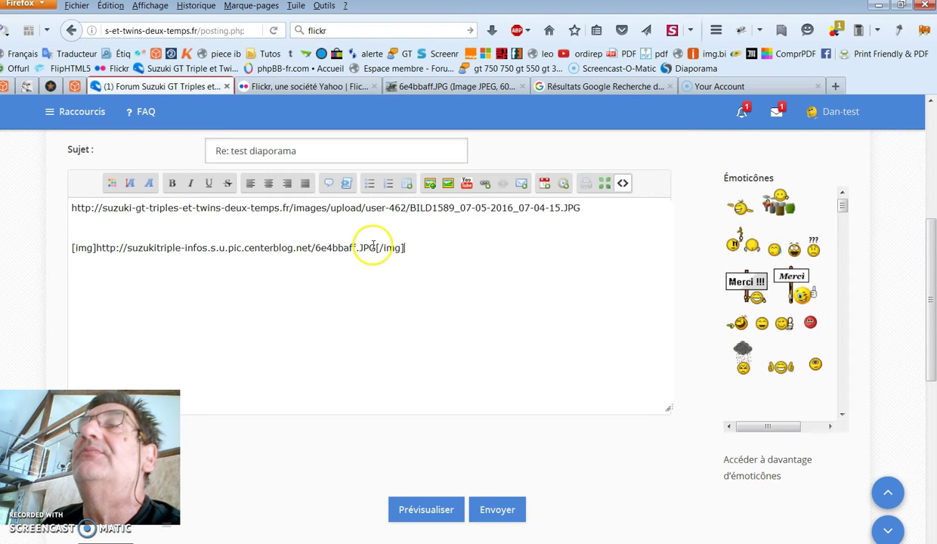
{"action": "left_click", "coordinate": [400, 248]}
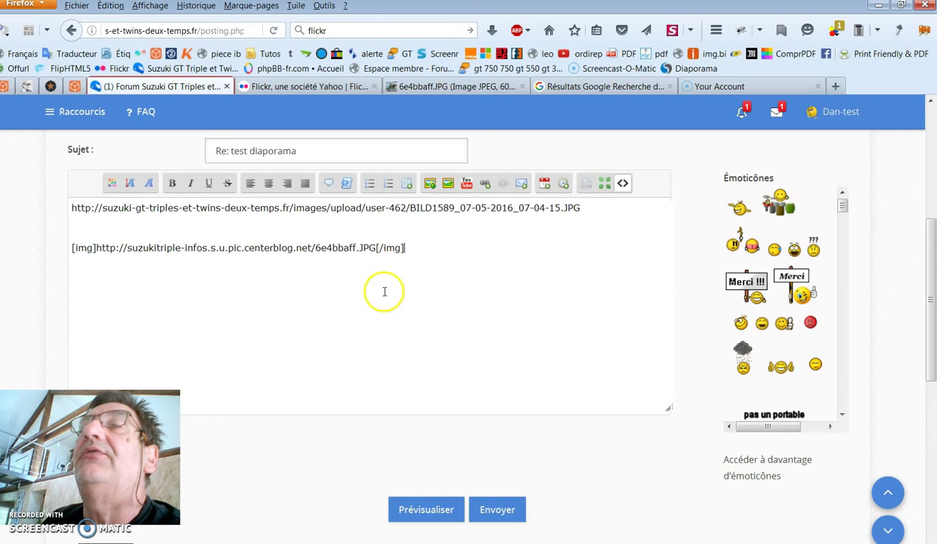
{"action": "left_click", "coordinate": [390, 250]}
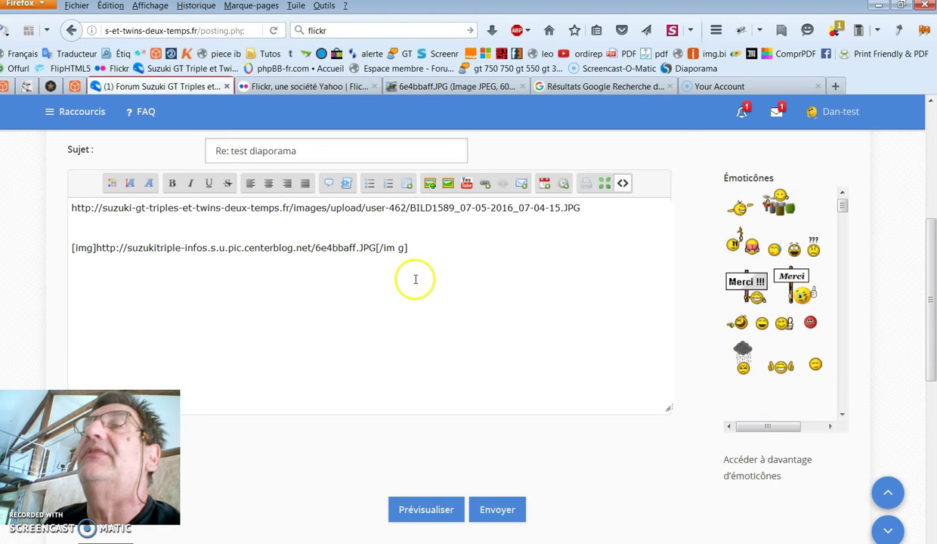
{"action": "key", "text": "BackSpace"}
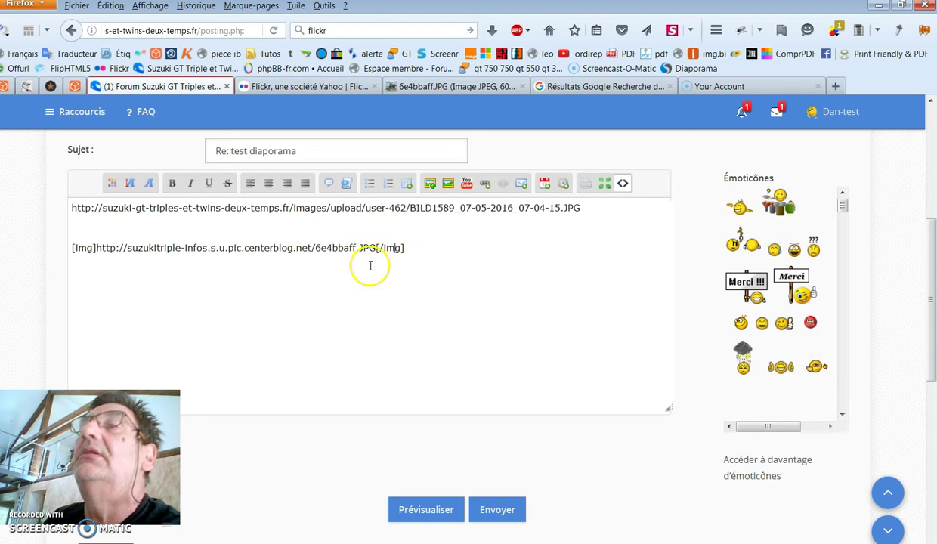
{"action": "left_click", "coordinate": [431, 256]}
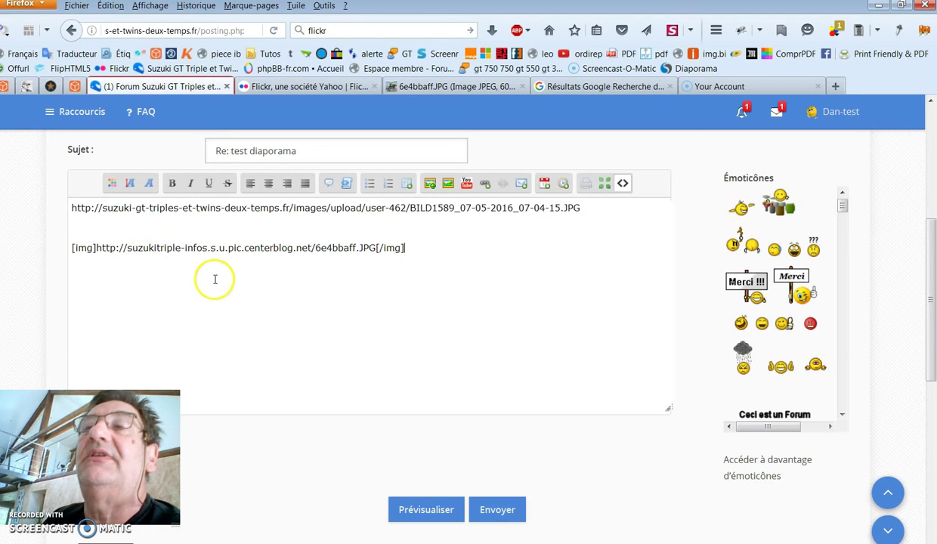
{"action": "left_click", "coordinate": [412, 248]}
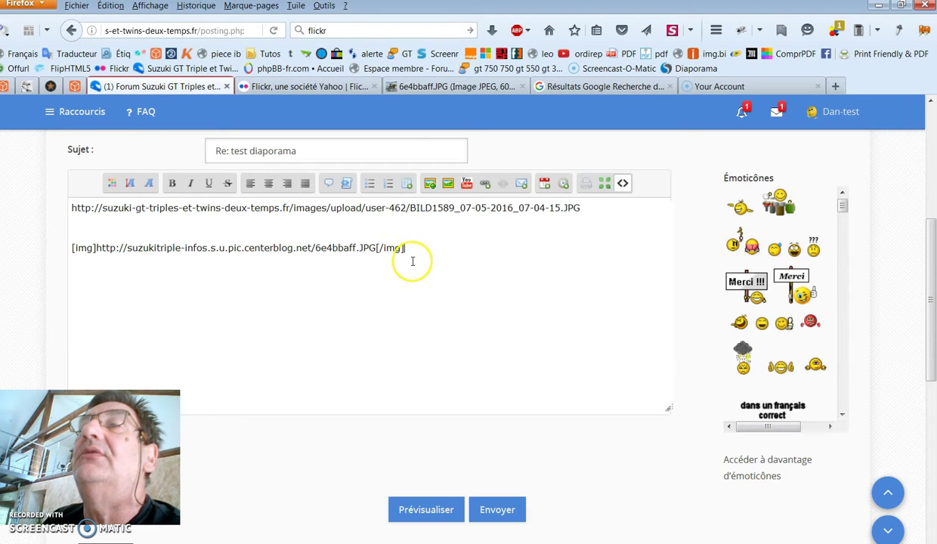
- Show the reply with the inserted picture rendered and examine it down to the picture's lower edge
{"action": "left_click", "coordinate": [622, 183]}
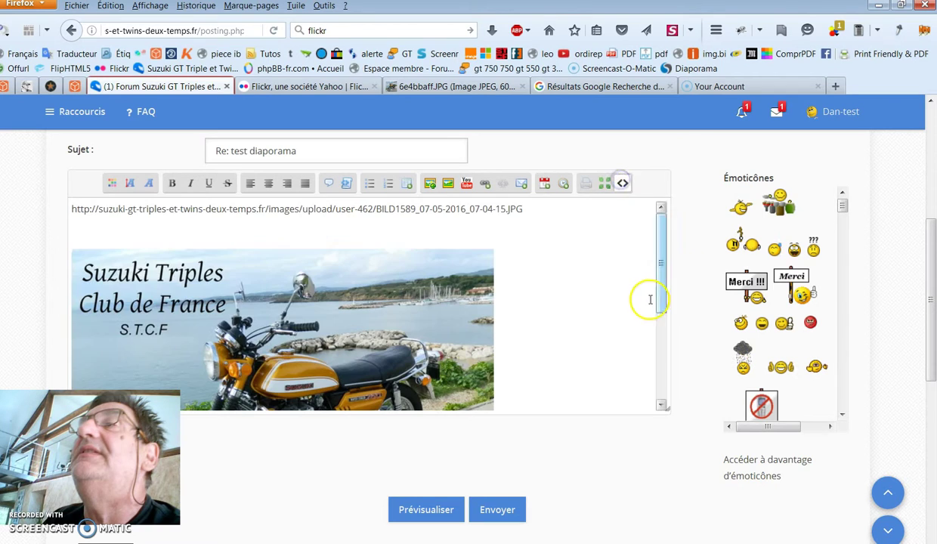
{"action": "scroll", "coordinate": [478, 287], "scroll_direction": "down", "scroll_amount": 2}
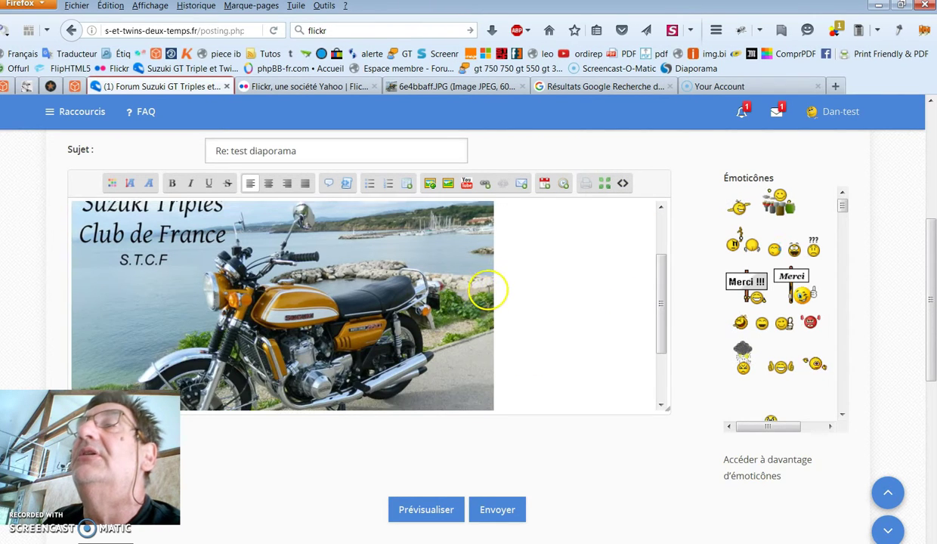
{"action": "scroll", "coordinate": [499, 287], "scroll_direction": "up", "scroll_amount": 2}
{"action": "left_click", "coordinate": [529, 304]}
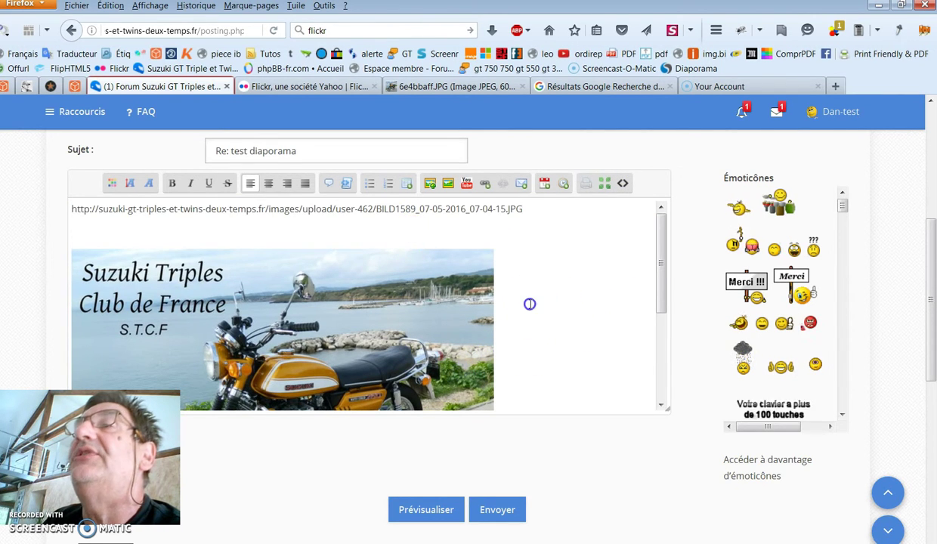
{"action": "left_click", "coordinate": [497, 402]}
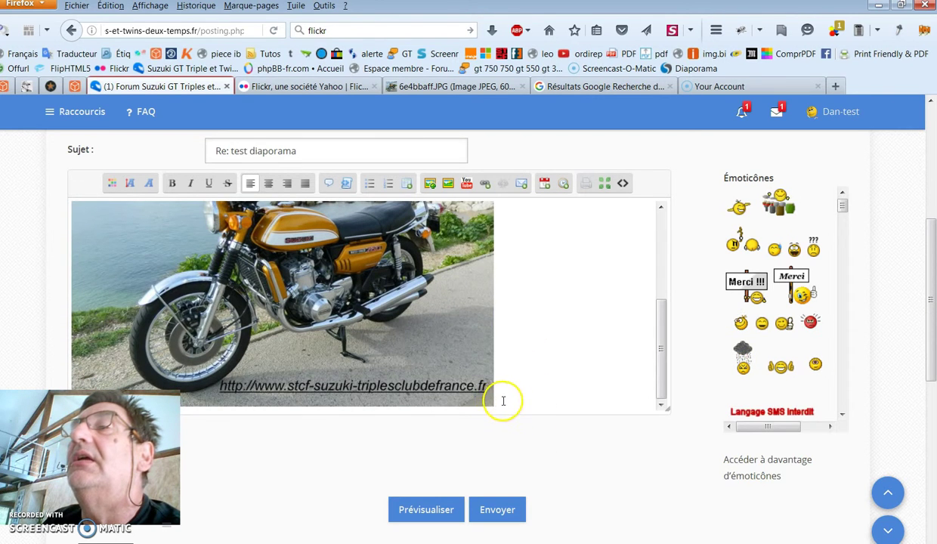
{"action": "scroll", "coordinate": [520, 380], "scroll_direction": "up", "scroll_amount": 5}
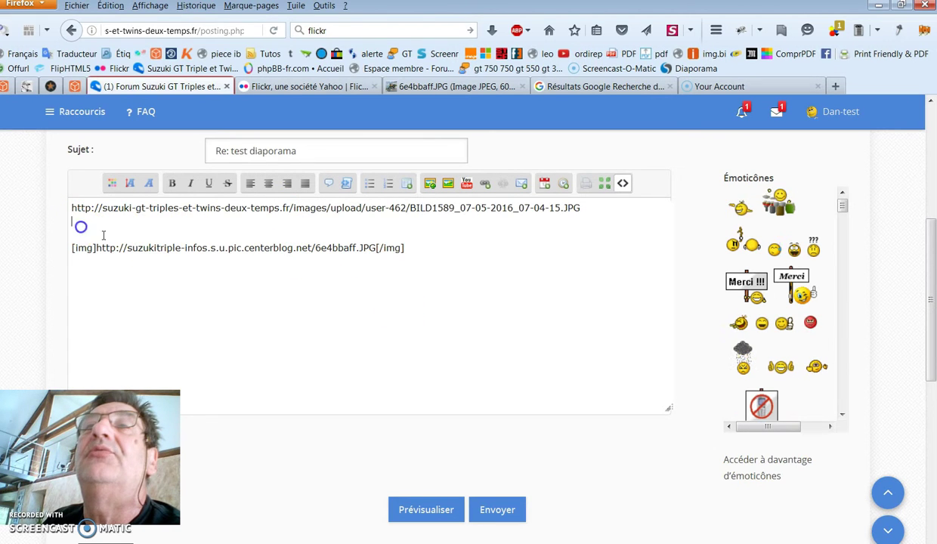
- Preview the reply to check the existing link and the inserted motorcycle picture, and return to editing the message
{"action": "left_click", "coordinate": [411, 247]}
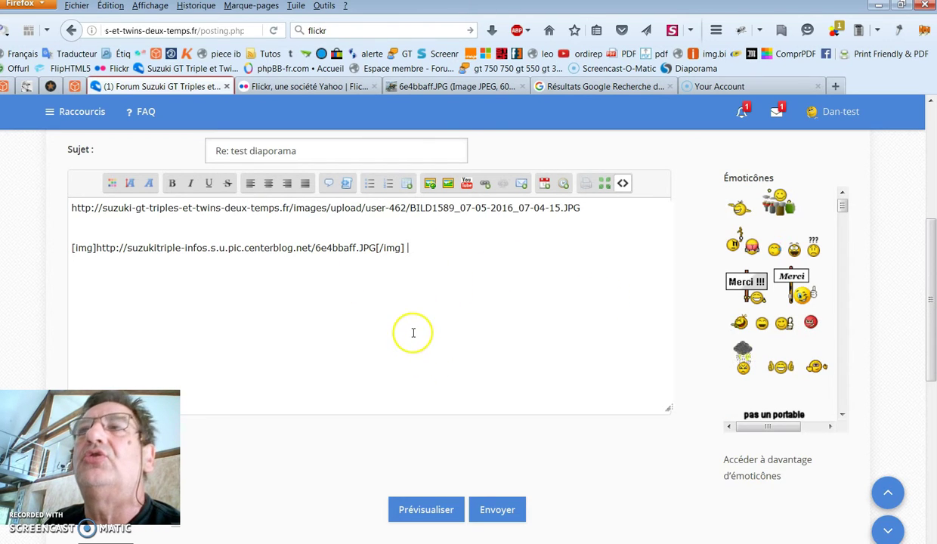
{"action": "left_click", "coordinate": [496, 317]}
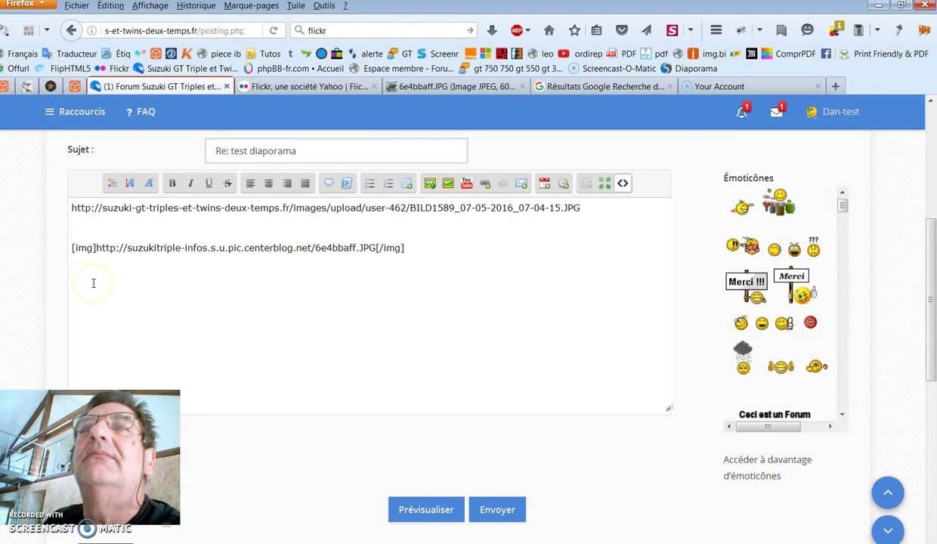
{"action": "left_click", "coordinate": [435, 510]}
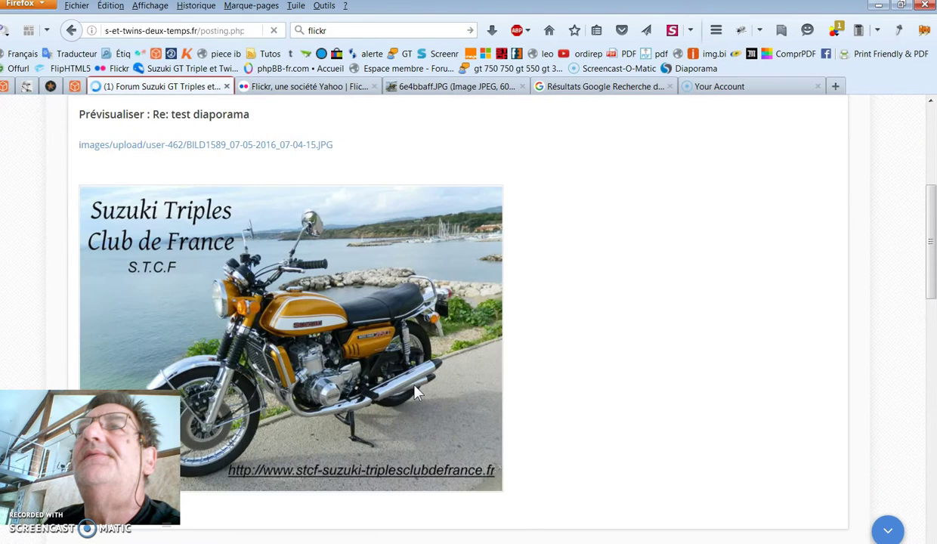
{"action": "left_click", "coordinate": [160, 165]}
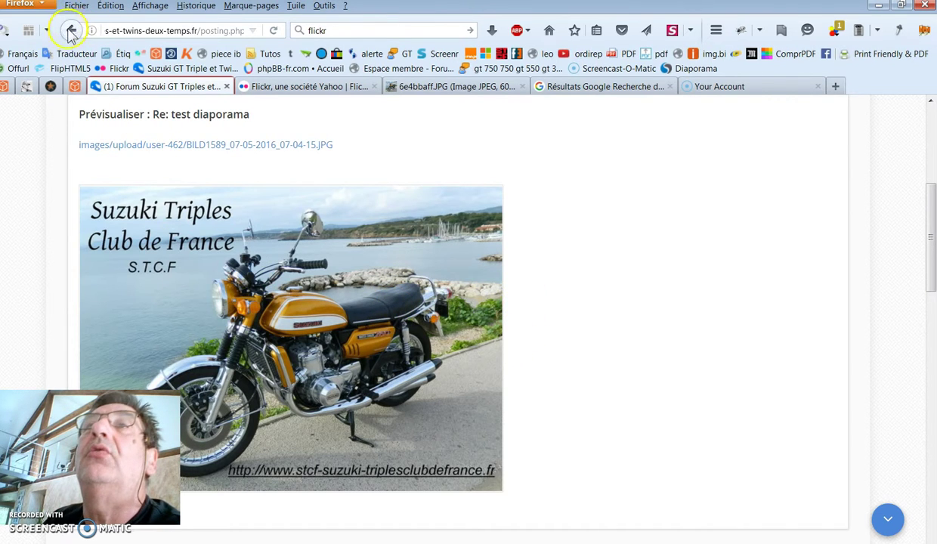
{"action": "left_click", "coordinate": [71, 32]}
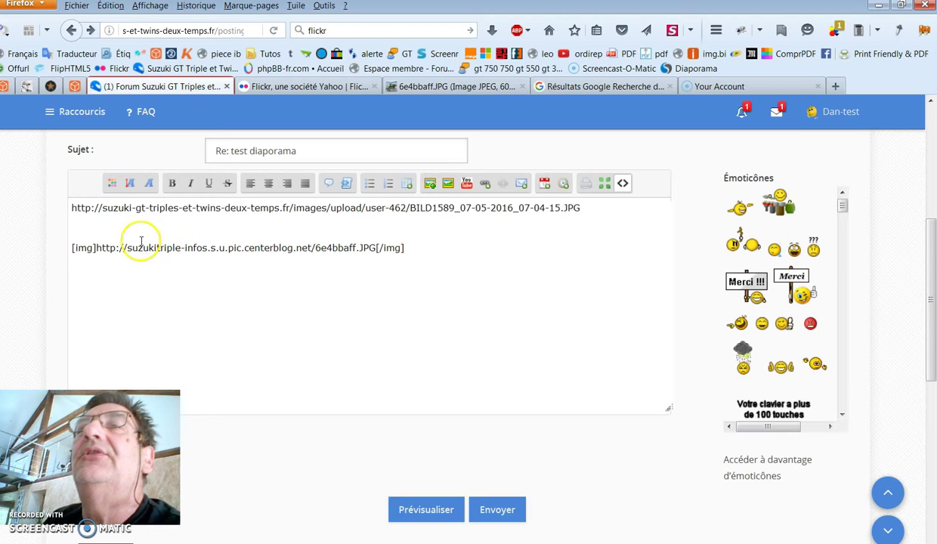
- Start a new line below the [img] line and host the picture BILD1587.JPG from the importation photo folder on the forum
{"action": "left_click", "coordinate": [419, 258]}
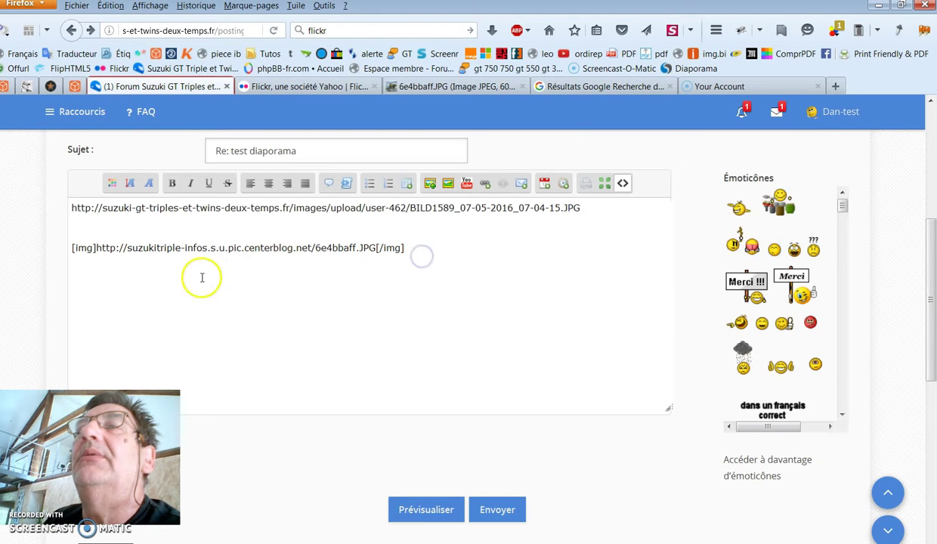
{"action": "key", "text": "Return"}
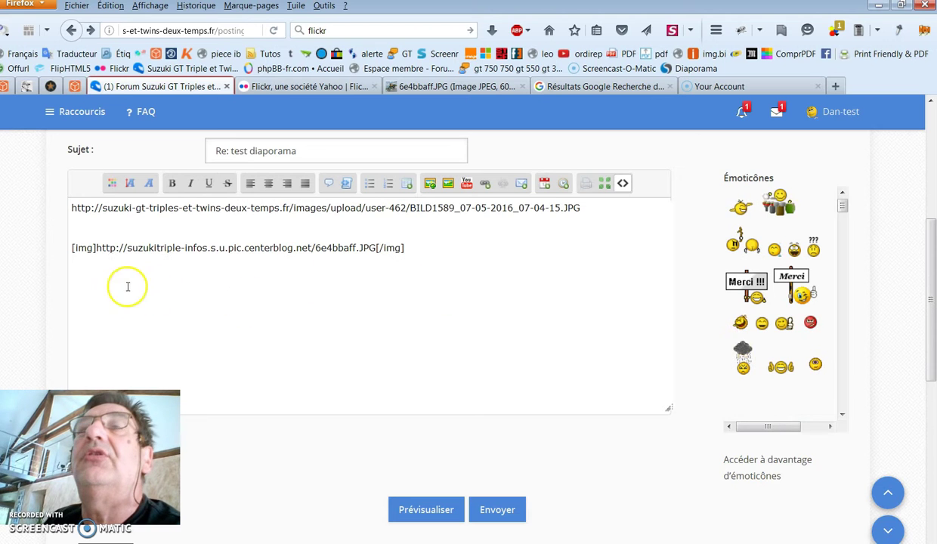
{"action": "left_click", "coordinate": [429, 184]}
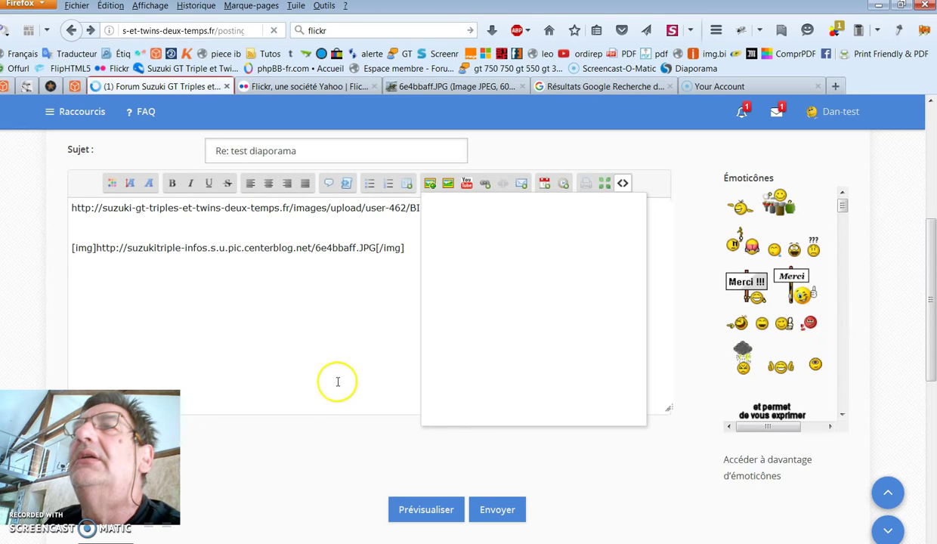
{"action": "left_click", "coordinate": [461, 264]}
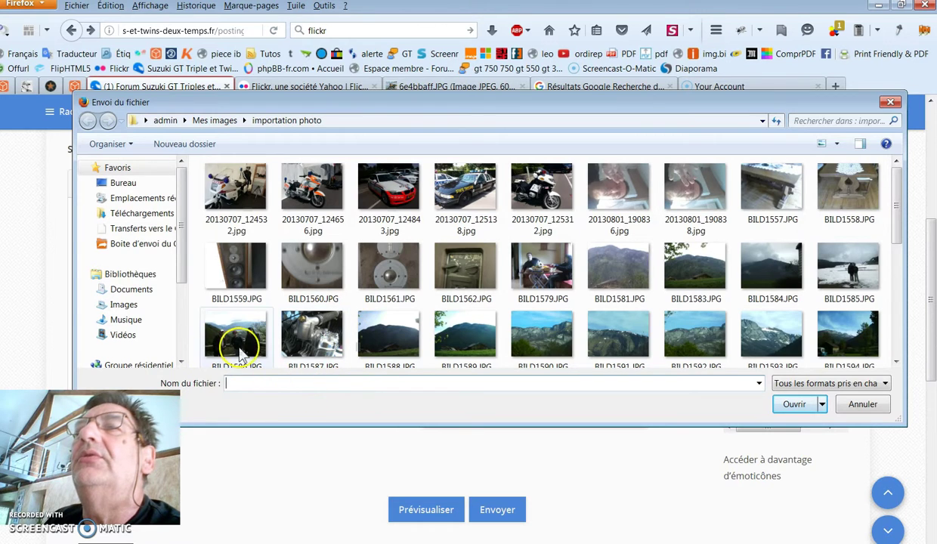
{"action": "left_click", "coordinate": [302, 345]}
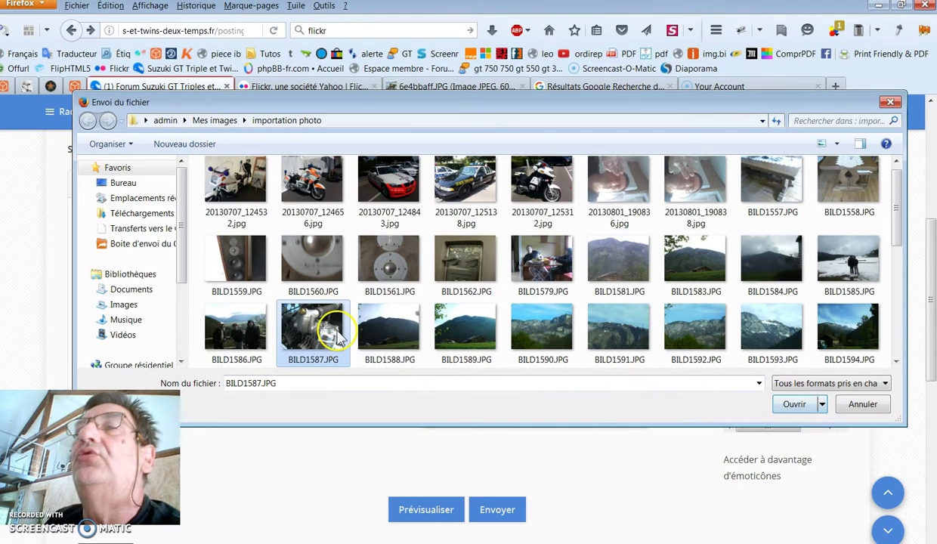
{"action": "left_click", "coordinate": [795, 405]}
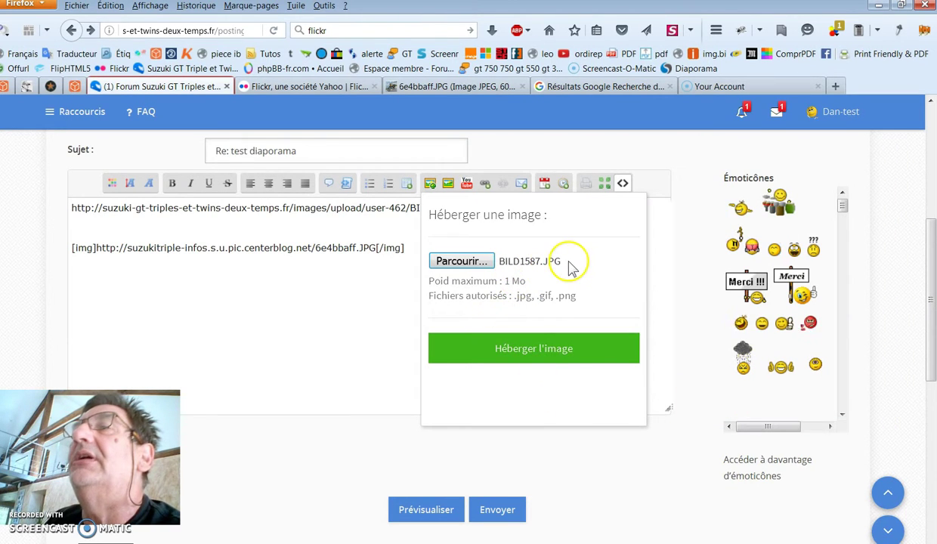
{"action": "left_click", "coordinate": [542, 356]}
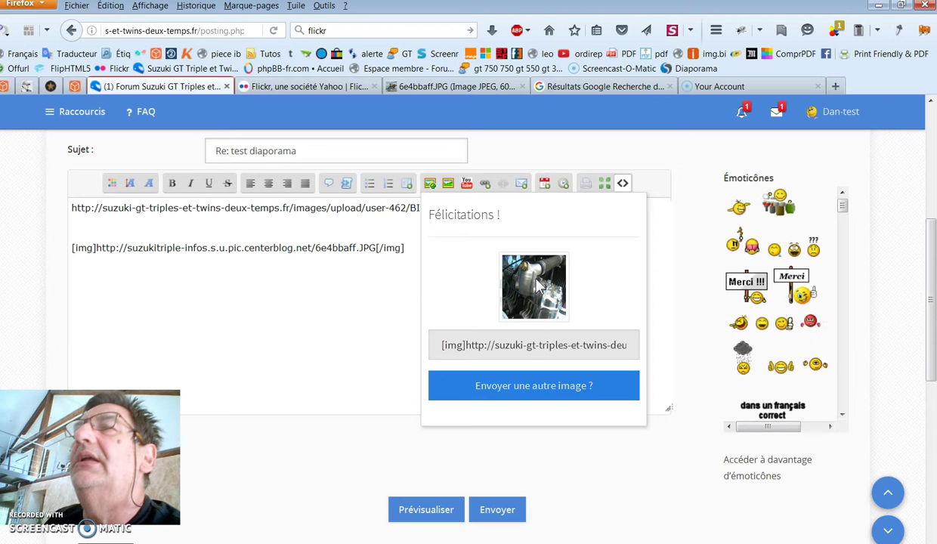
- Select the full [img] code generated for the hosted picture and copy it
{"action": "left_click", "coordinate": [540, 312]}
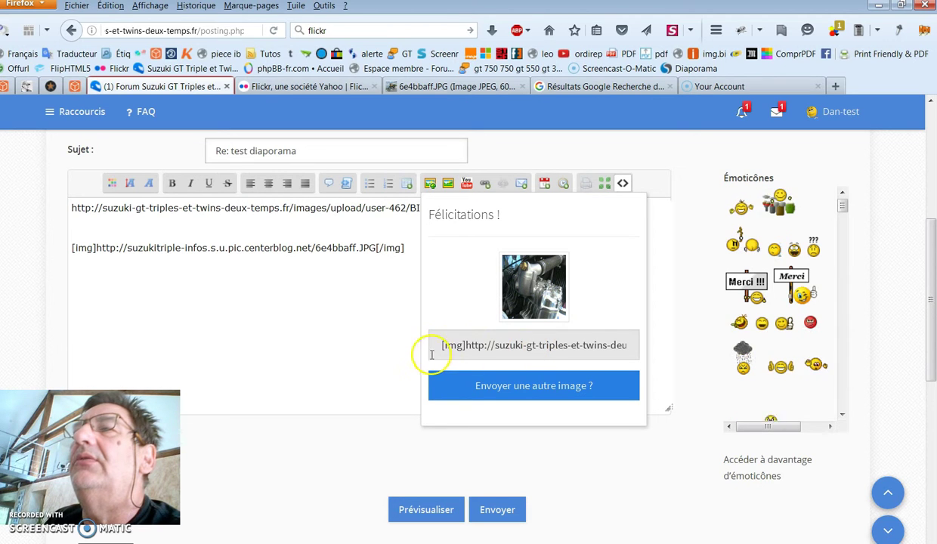
{"action": "left_click", "coordinate": [523, 346]}
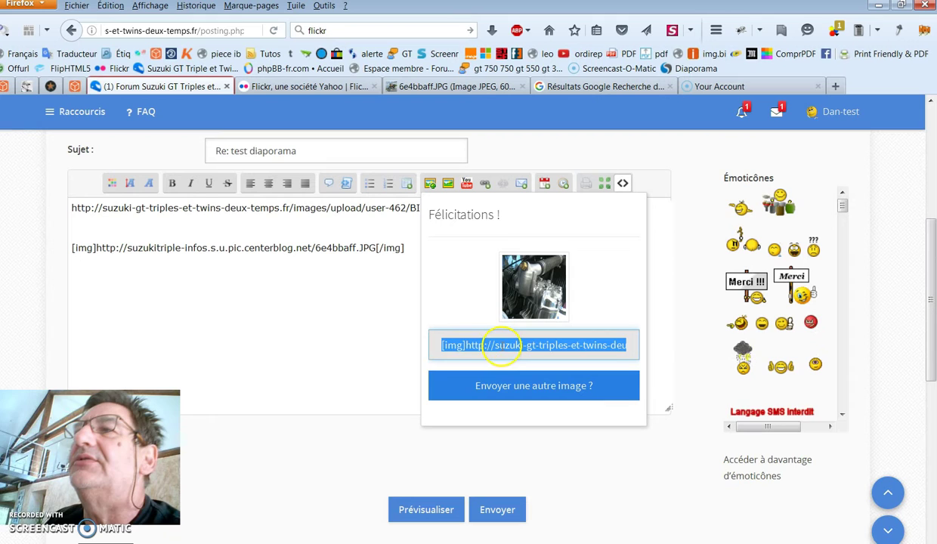
{"action": "left_click", "coordinate": [497, 346]}
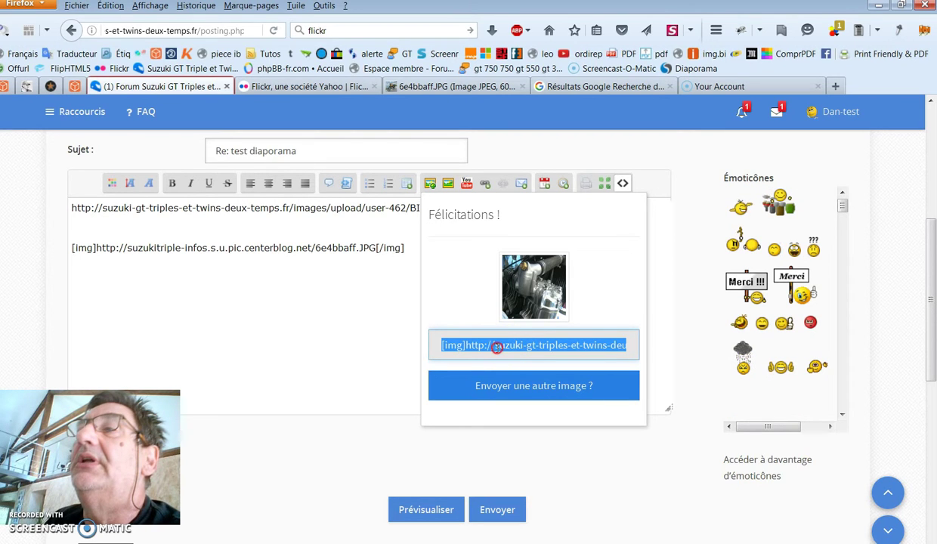
{"action": "right_click", "coordinate": [498, 348]}
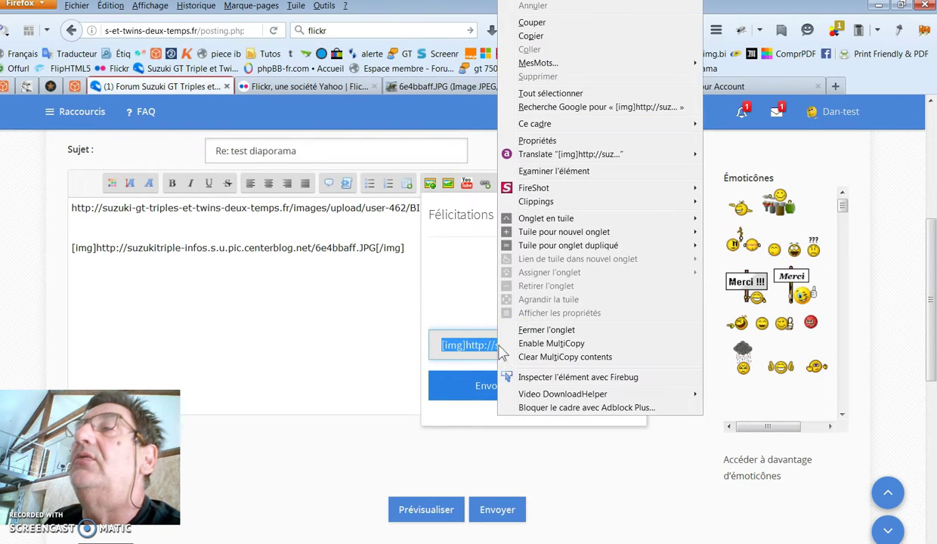
{"action": "left_click", "coordinate": [560, 38]}
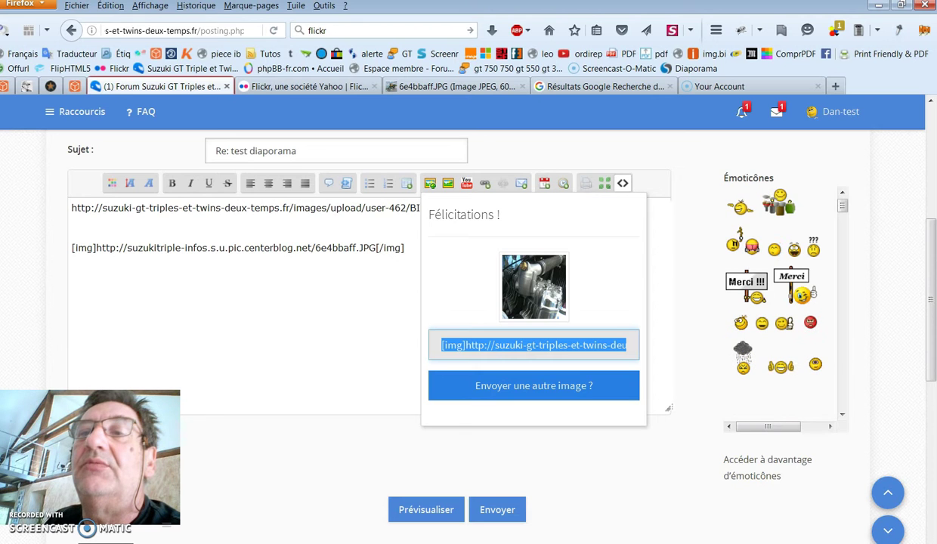
- Switch to an empty Notepad document, paste the copied [img] code to show it in full, and minimise Notepad
{"action": "left_click", "coordinate": [268, 543]}
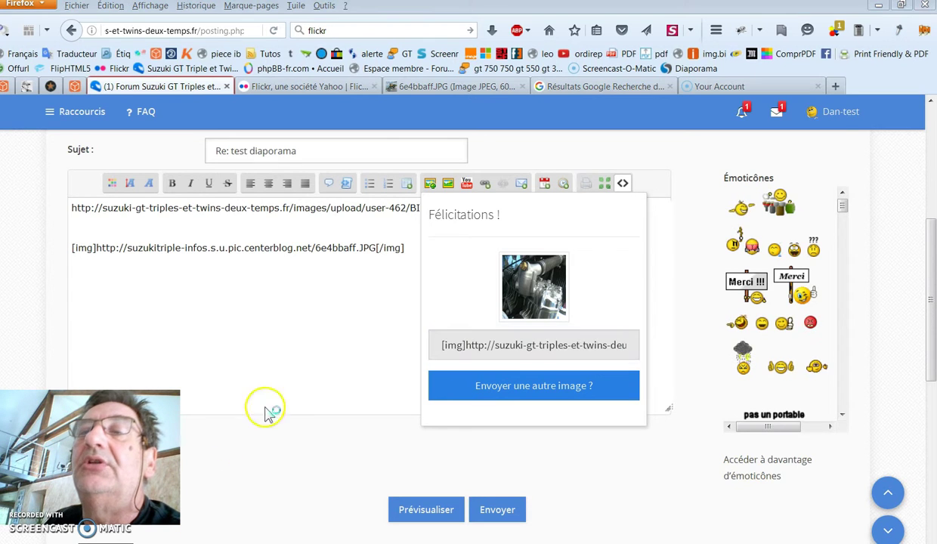
{"action": "right_click", "coordinate": [277, 143]}
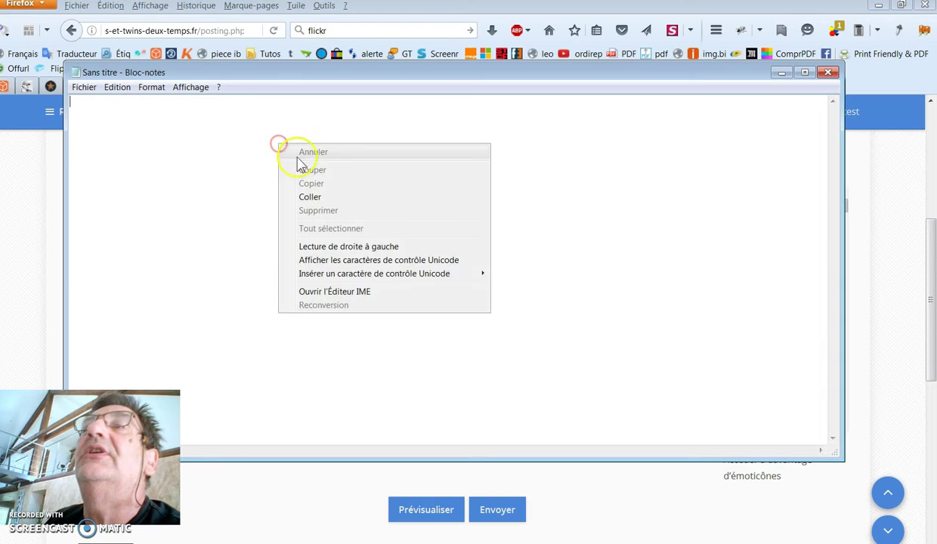
{"action": "left_click", "coordinate": [311, 197]}
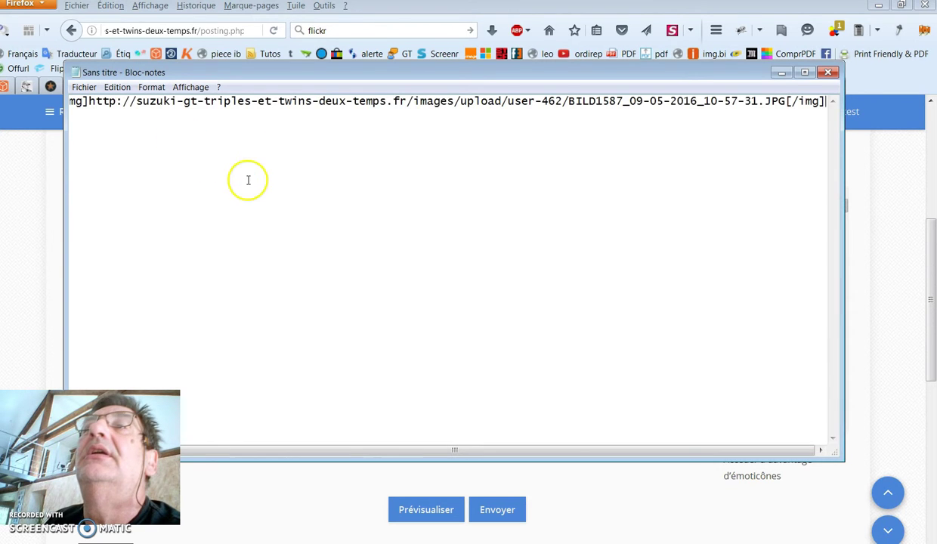
{"action": "left_click", "coordinate": [780, 73]}
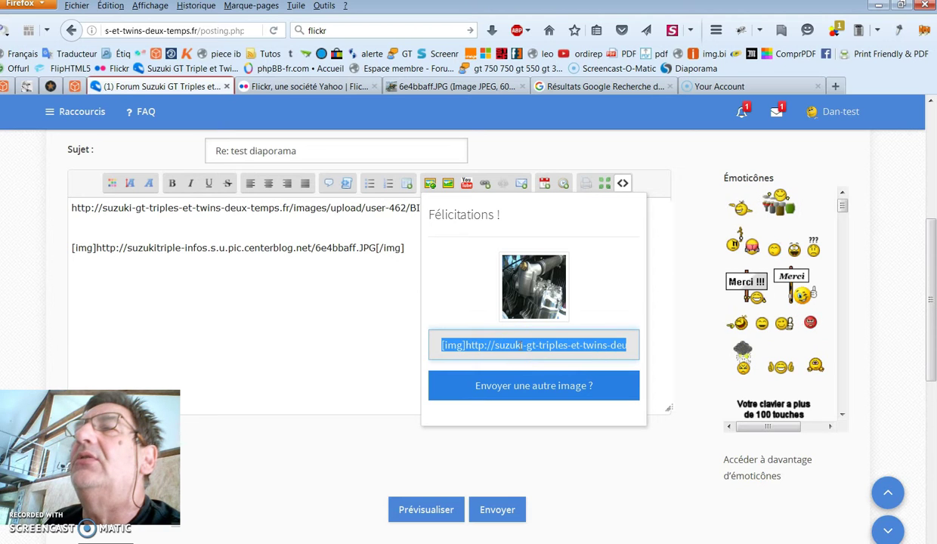
- Place the hosted picture's [img] code below the 6e4bbaff.JPG line, and its thumbnail's plain link on the line above that code
{"action": "left_click_drag", "start_coordinate": [519, 348], "coordinate": [148, 284]}
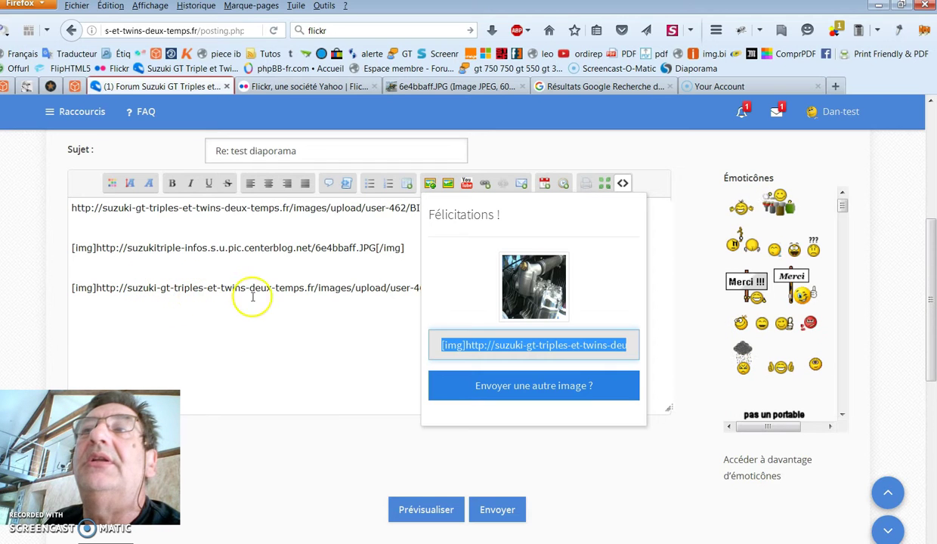
{"action": "left_click", "coordinate": [535, 285]}
{"action": "left_click", "coordinate": [293, 271]}
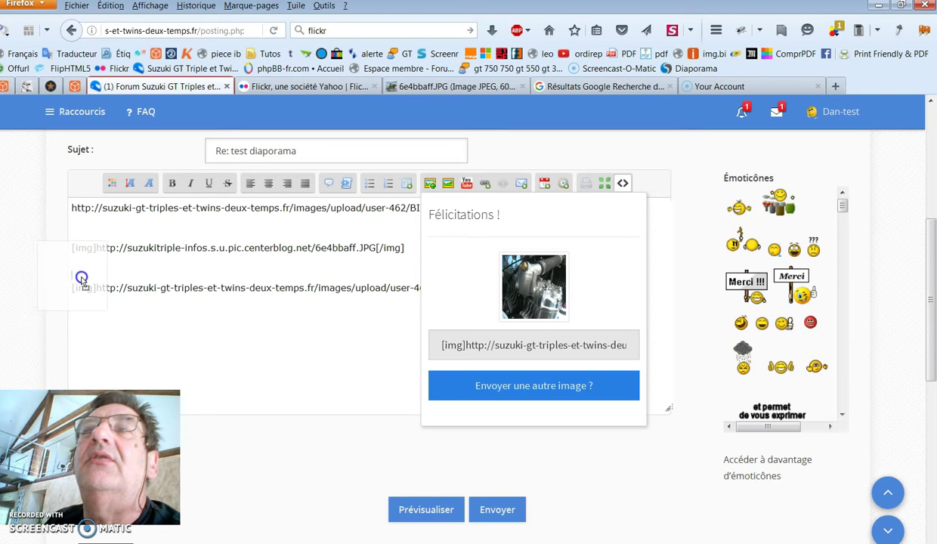
{"action": "key", "text": "Right"}
{"action": "key", "text": "Right"}
{"action": "key", "text": "Right"}
{"action": "key", "text": "Right"}
{"action": "key", "text": "Right"}
{"action": "key", "text": "Right"}
{"action": "key", "text": "Right"}
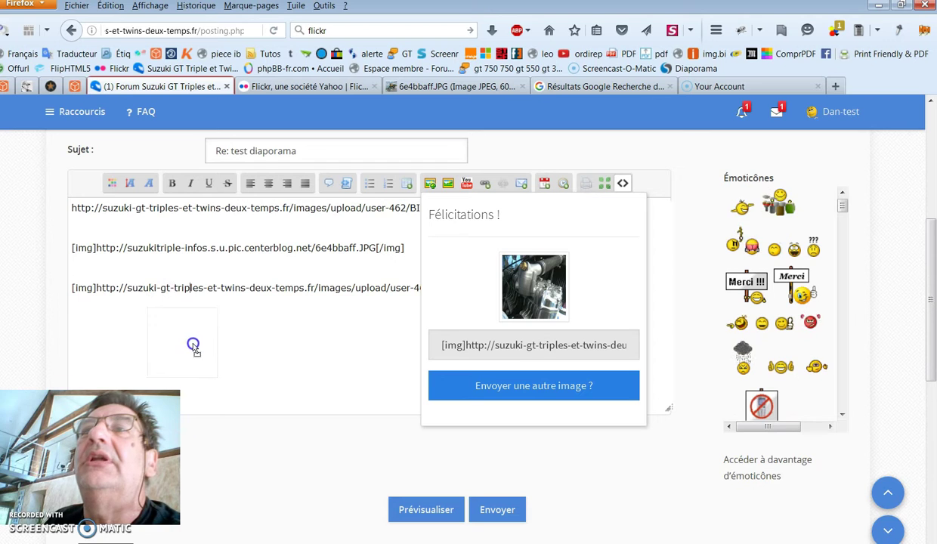
{"action": "key", "text": "Right"}
{"action": "key", "text": "Right"}
{"action": "key", "text": "Right"}
{"action": "key", "text": "Right"}
{"action": "key", "text": "Right"}
{"action": "key", "text": "Right"}
{"action": "key", "text": "Right"}
{"action": "key", "text": "Right"}
{"action": "key", "text": "Right"}
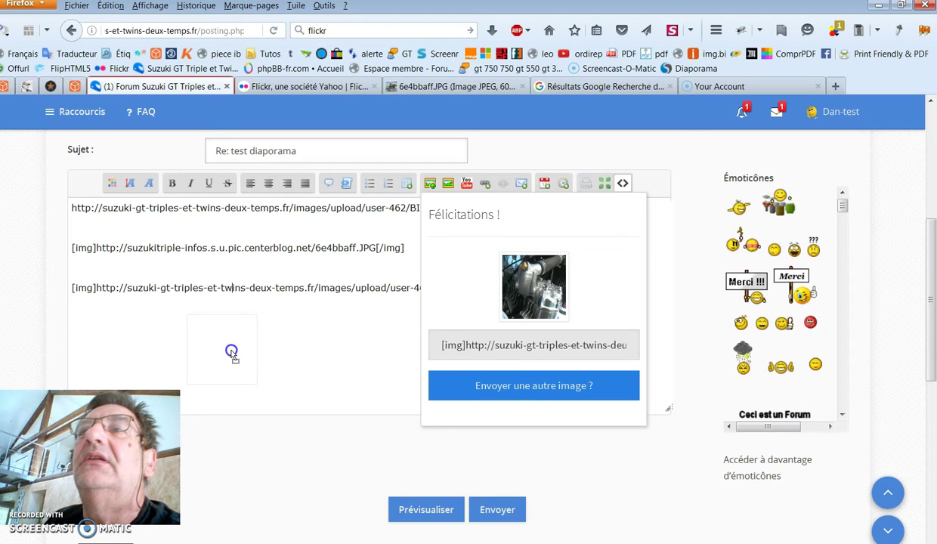
{"action": "key", "text": "Right"}
{"action": "key", "text": "Right"}
{"action": "key", "text": "Right"}
{"action": "key", "text": "Right"}
{"action": "key", "text": "Right"}
{"action": "key", "text": "Right"}
{"action": "key", "text": "Right"}
{"action": "key", "text": "Right"}
{"action": "key", "text": "Right"}
{"action": "key", "text": "Right"}
{"action": "key", "text": "Right"}
{"action": "key", "text": "Right"}
{"action": "key", "text": "Right"}
{"action": "key", "text": "Right"}
{"action": "key", "text": "Right"}
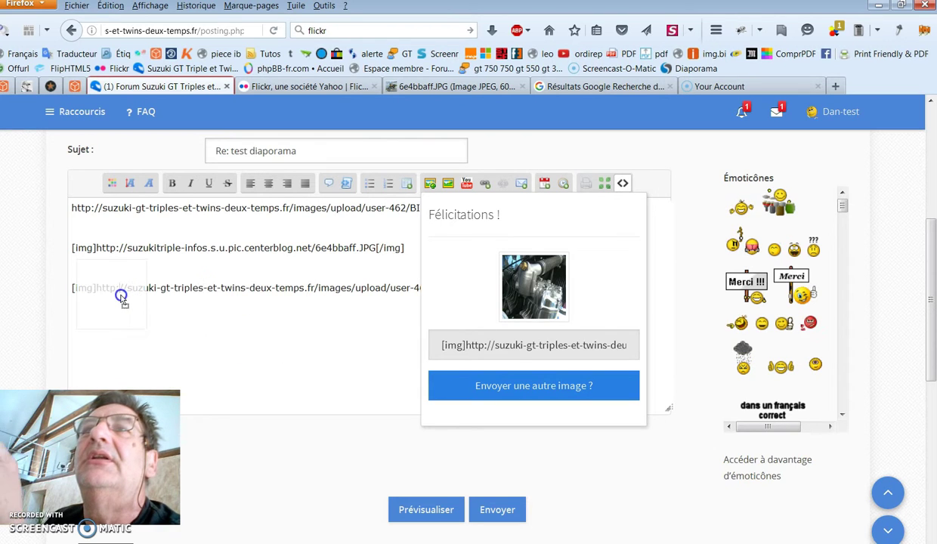
{"action": "left_click", "coordinate": [108, 278]}
{"action": "key", "text": "ctrl+v"}
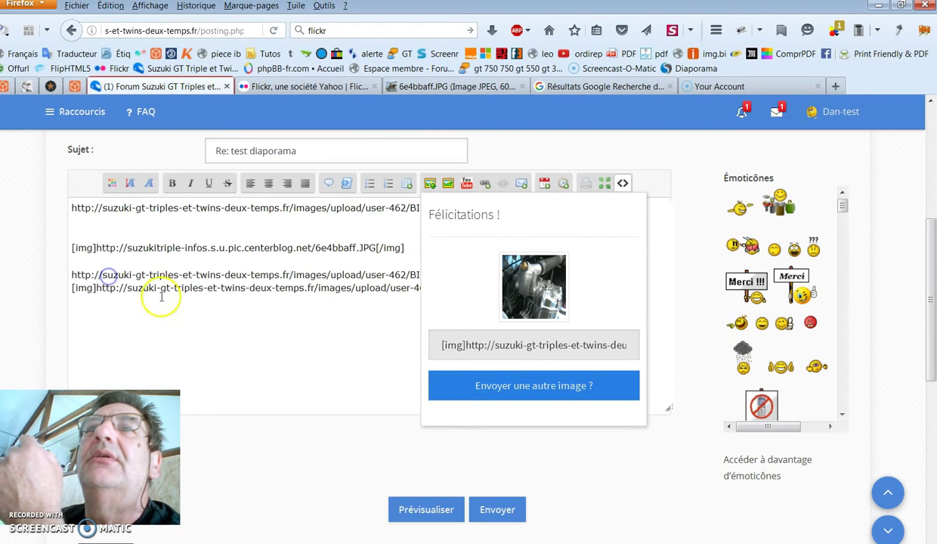
- Close the image hosting popup and add a line reading "gfggfgfg" between the BILD1587 link and its [img] code
{"action": "left_click", "coordinate": [301, 375]}
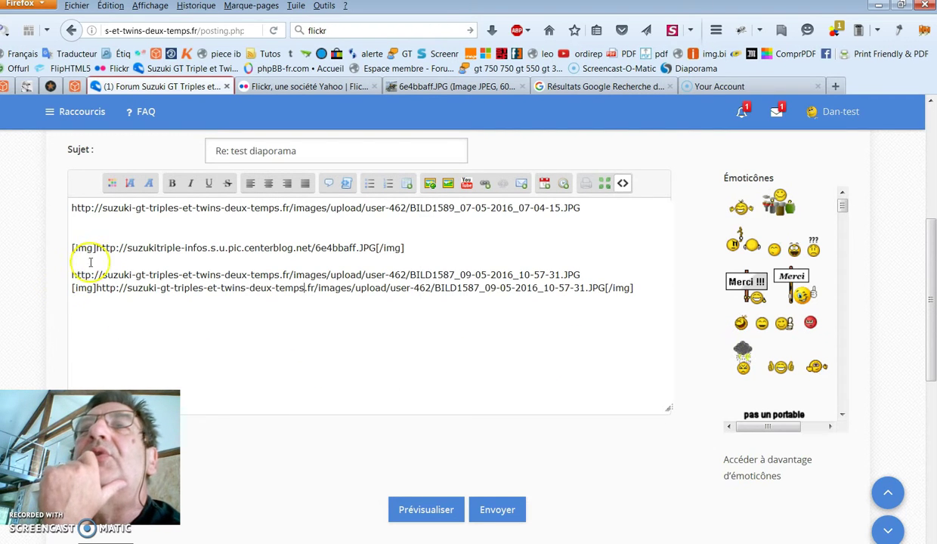
{"action": "left_click", "coordinate": [580, 273]}
{"action": "key", "text": "Return"}
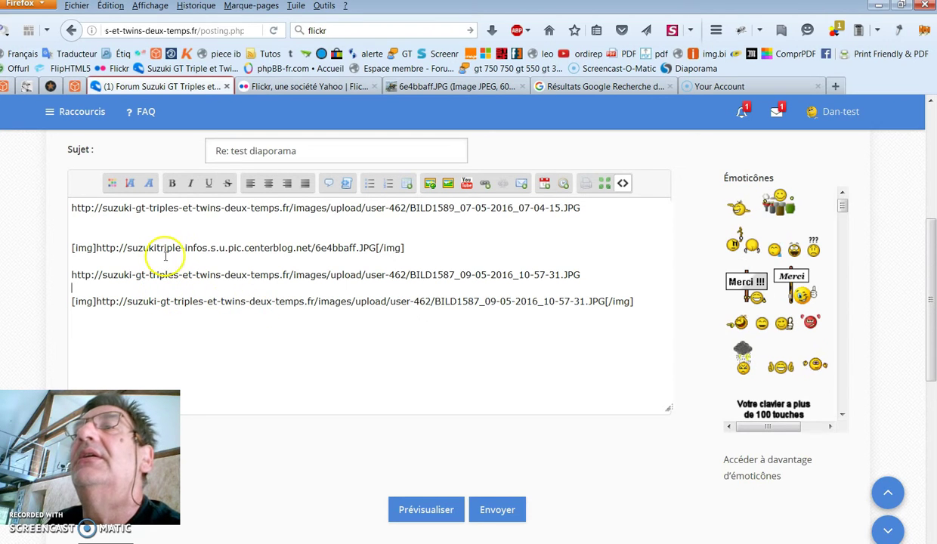
{"action": "type", "text": "gfggfgfg"}
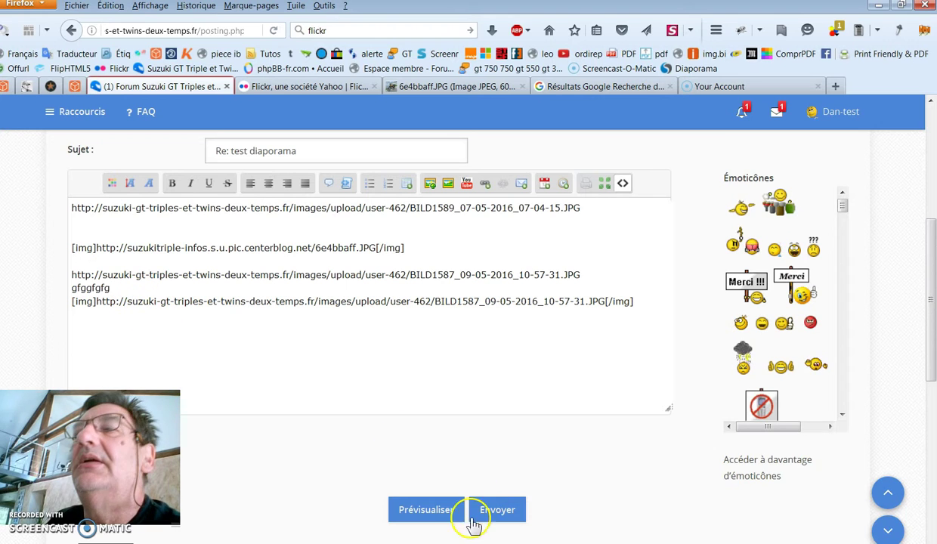
- Preview the reply and examine the BILD1587 link, the text line and the full engine picture below them
{"action": "left_click", "coordinate": [444, 515]}
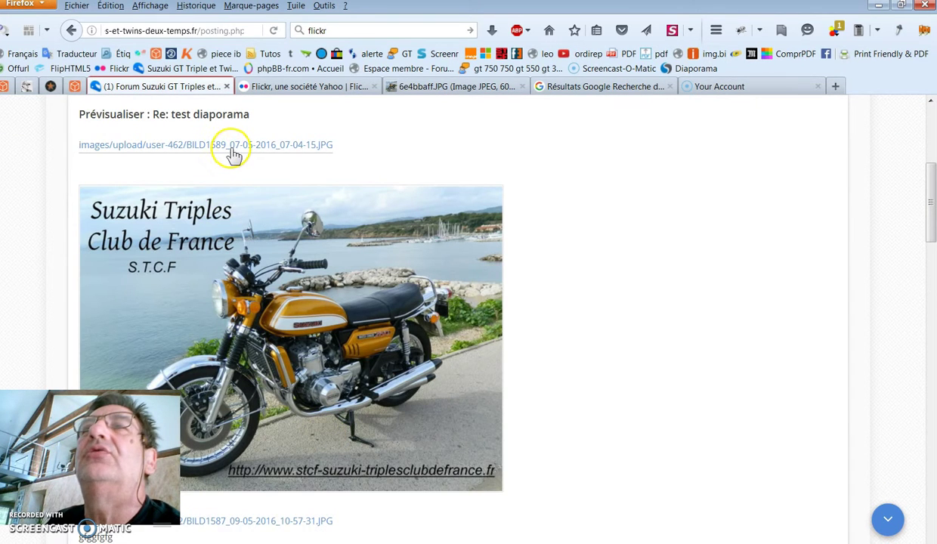
{"action": "scroll", "coordinate": [368, 358], "scroll_direction": "down", "scroll_amount": 3}
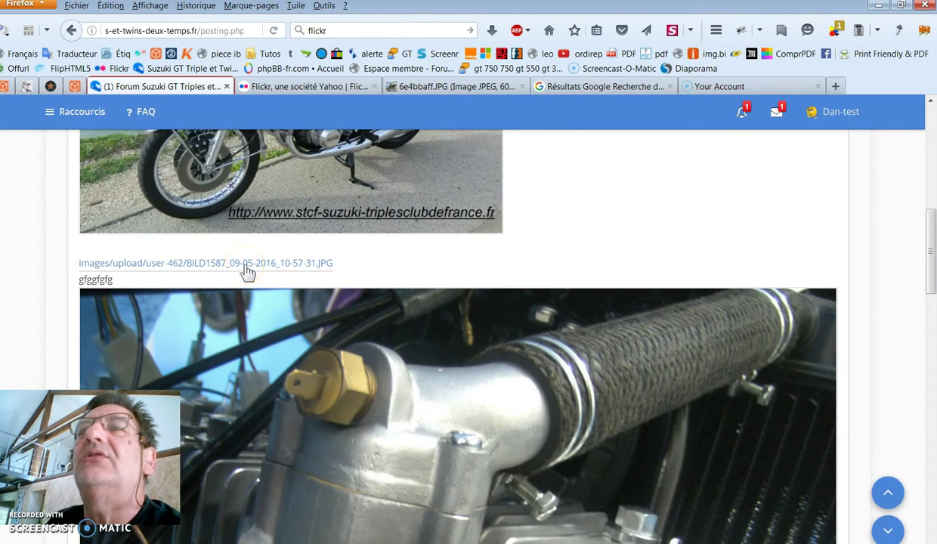
{"action": "scroll", "coordinate": [174, 272], "scroll_direction": "down", "scroll_amount": 1}
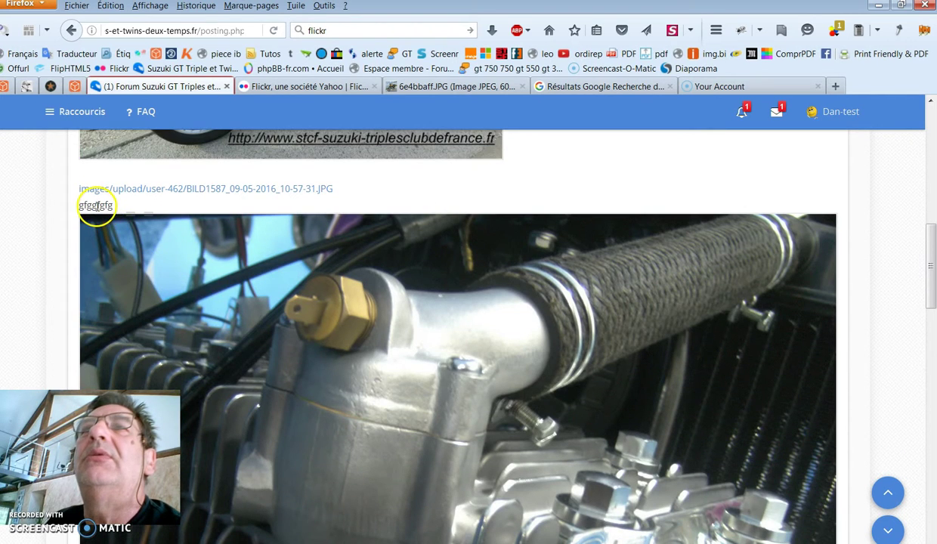
{"action": "scroll", "coordinate": [445, 376], "scroll_direction": "down", "scroll_amount": 4}
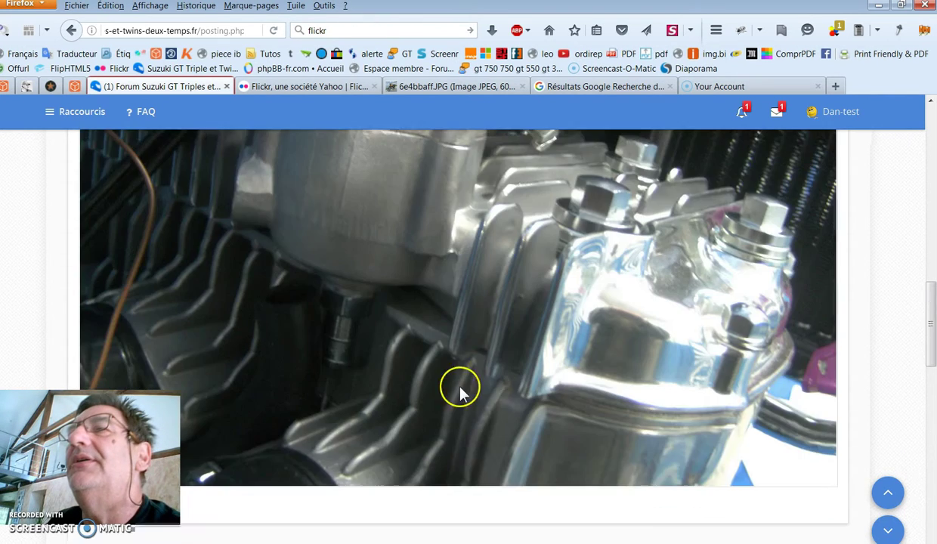
{"action": "scroll", "coordinate": [395, 359], "scroll_direction": "down", "scroll_amount": 1}
{"action": "scroll", "coordinate": [395, 360], "scroll_direction": "up", "scroll_amount": 2}
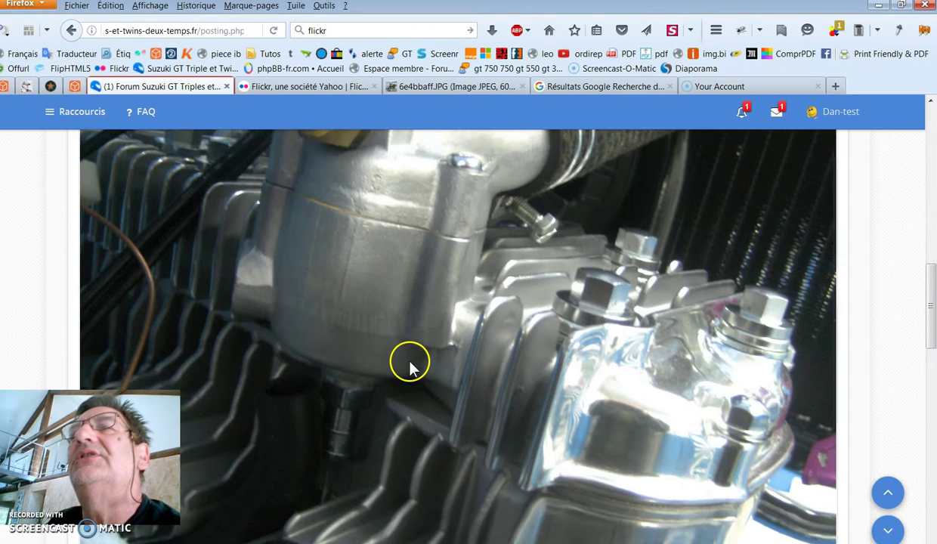
- Show the reply draft in the editor's visual mode and examine the links, the text line and both displayed pictures
{"action": "scroll", "coordinate": [413, 366], "scroll_direction": "down", "scroll_amount": 9}
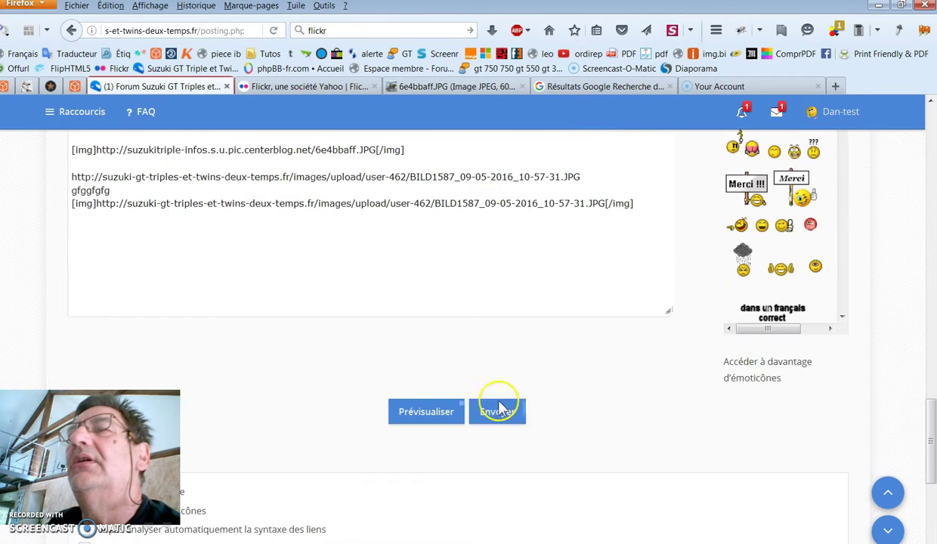
{"action": "scroll", "coordinate": [533, 303], "scroll_direction": "up", "scroll_amount": 2}
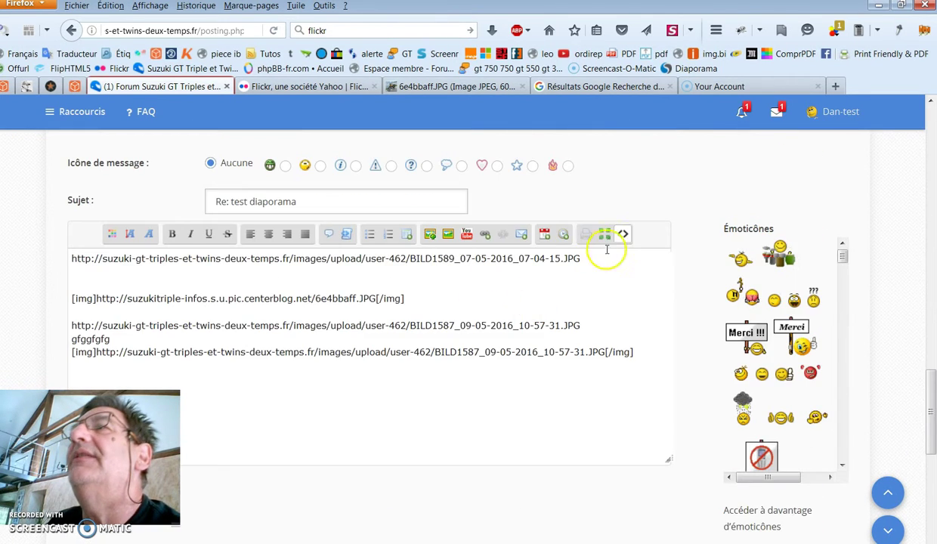
{"action": "left_click", "coordinate": [623, 236]}
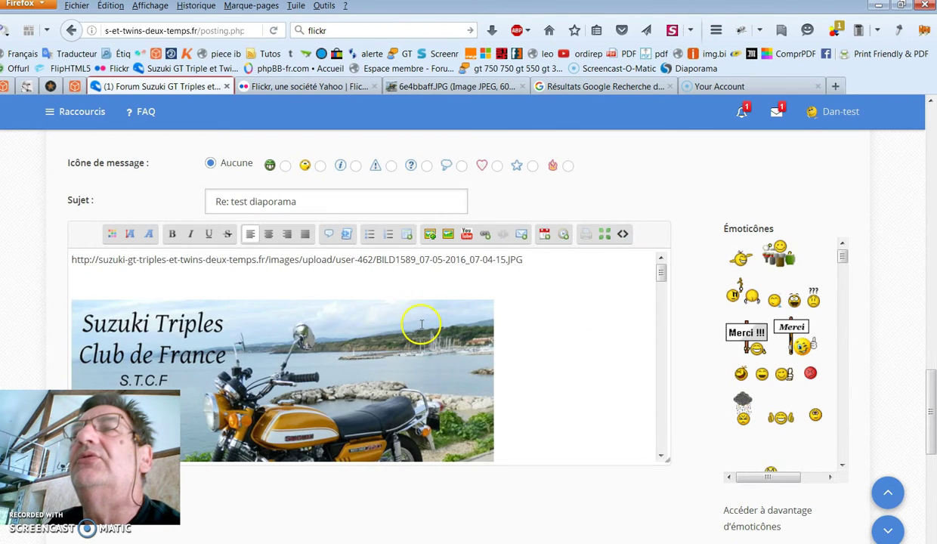
{"action": "scroll", "coordinate": [421, 325], "scroll_direction": "down", "scroll_amount": 8}
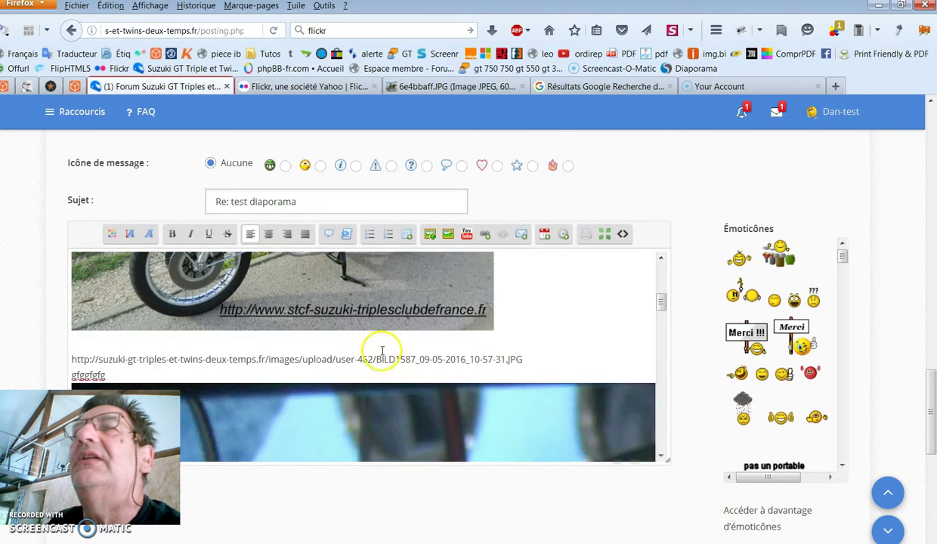
{"action": "scroll", "coordinate": [382, 351], "scroll_direction": "up", "scroll_amount": 1}
{"action": "scroll", "coordinate": [167, 360], "scroll_direction": "down", "scroll_amount": 2}
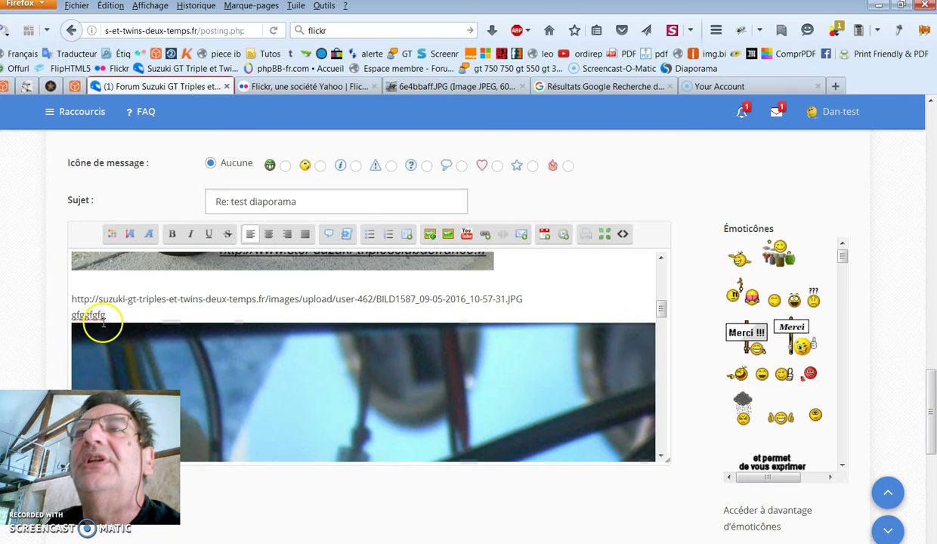
{"action": "scroll", "coordinate": [637, 382], "scroll_direction": "down", "scroll_amount": 3}
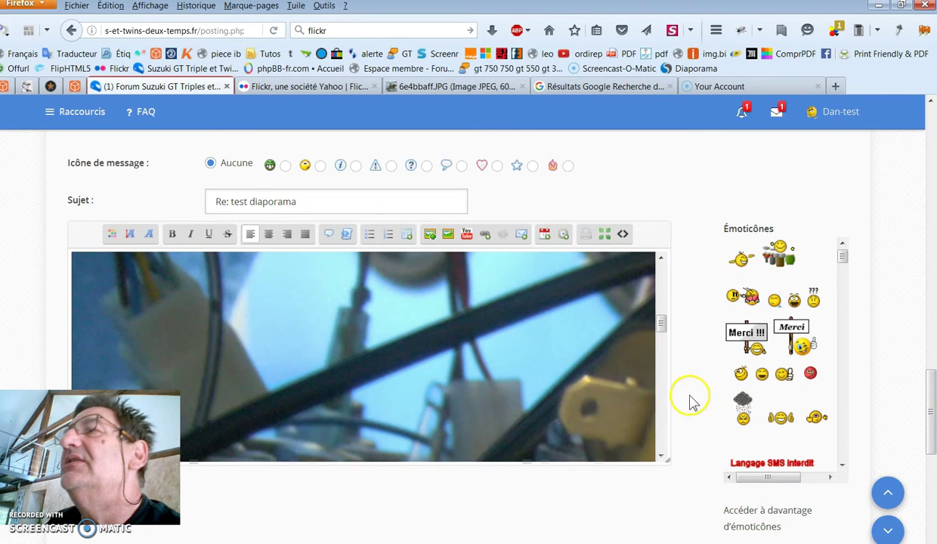
{"action": "scroll", "coordinate": [366, 389], "scroll_direction": "down", "scroll_amount": 3}
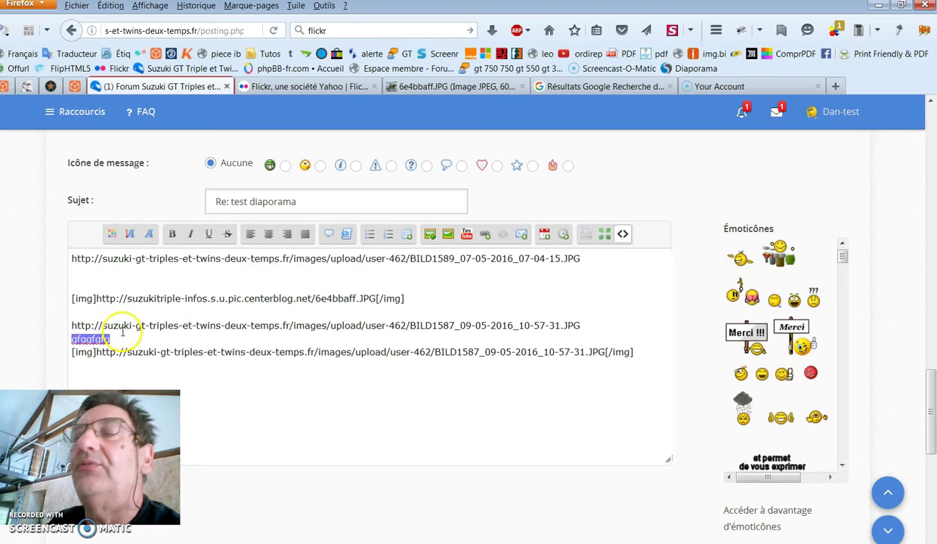
- Delete the "gfggfgfg" line so the BILD1587 [img] code sits directly below its plain link
{"action": "key", "text": "BackSpace"}
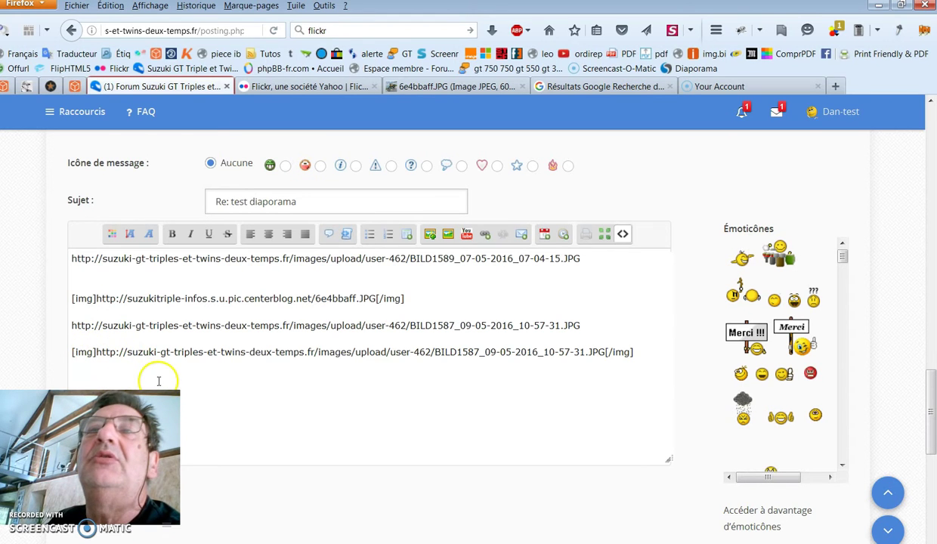
{"action": "key", "text": "Delete"}
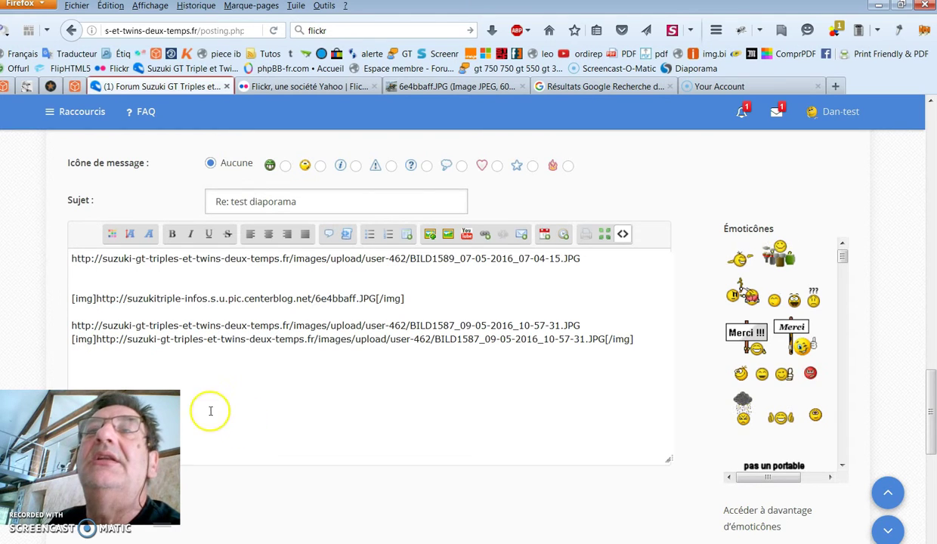
{"action": "key", "text": "Return"}
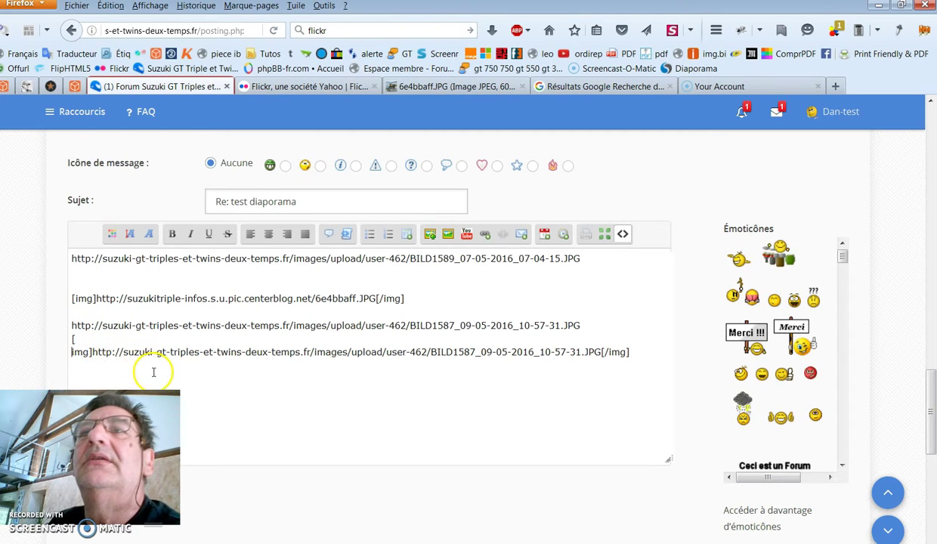
{"action": "key", "text": "BackSpace"}
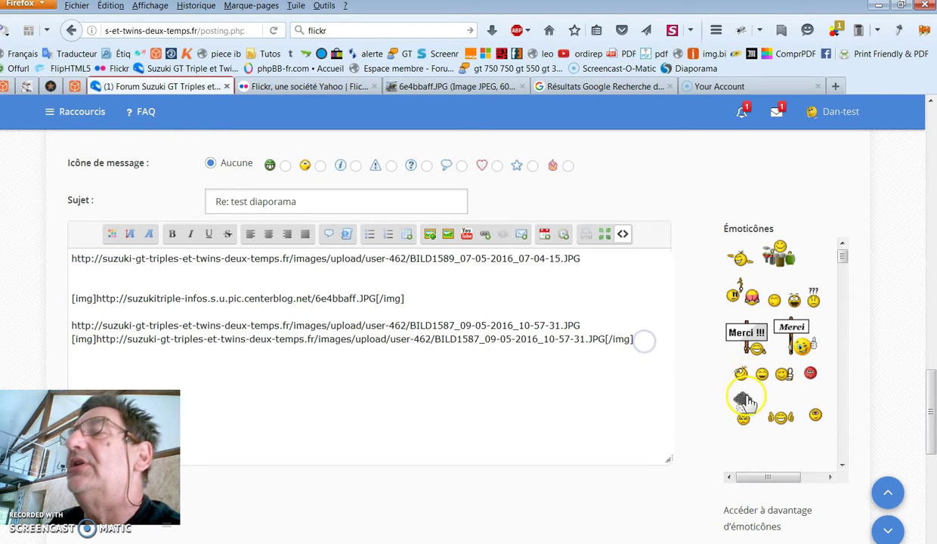
- Make room below the last [img] code, copy the complete BILD1587 [img] code from the Notepad document, and minimise Notepad
{"action": "left_click", "coordinate": [318, 378]}
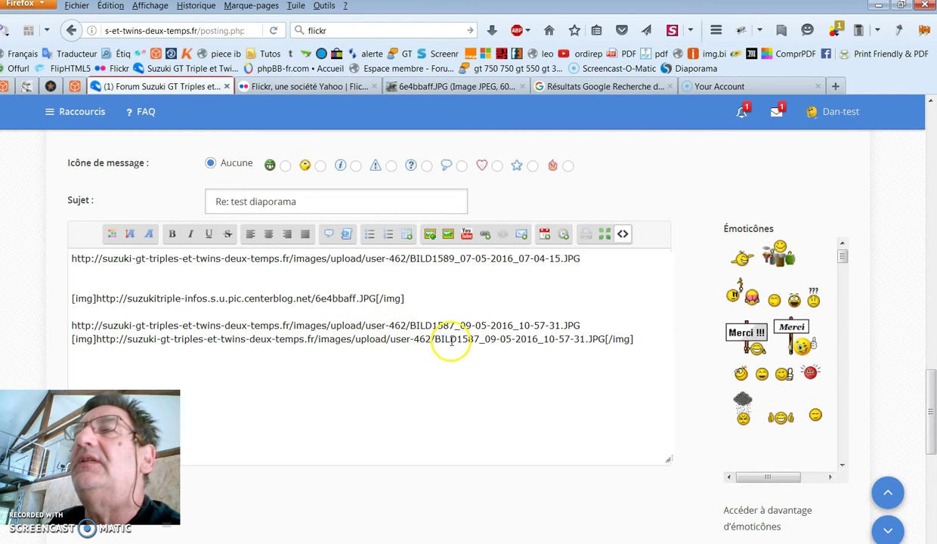
{"action": "left_click", "coordinate": [457, 364]}
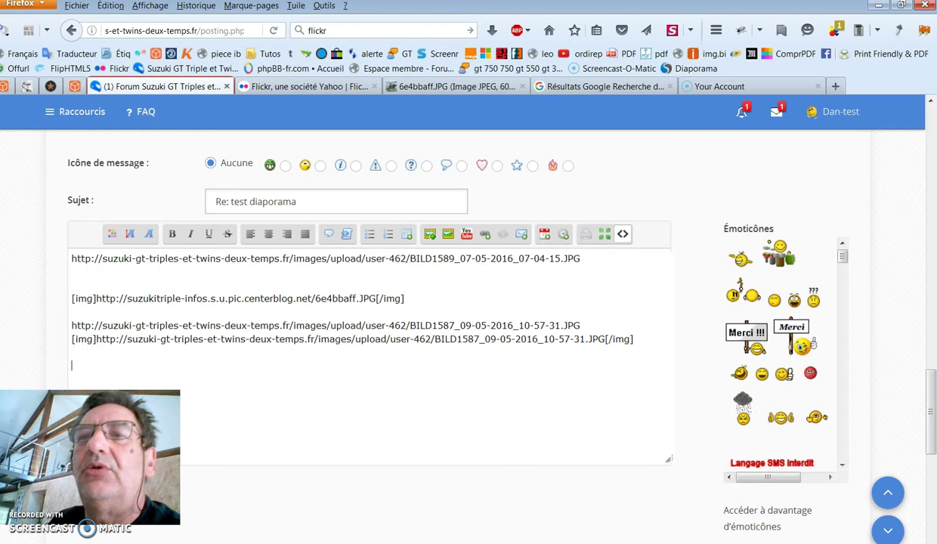
{"action": "key", "text": "alt+Tab"}
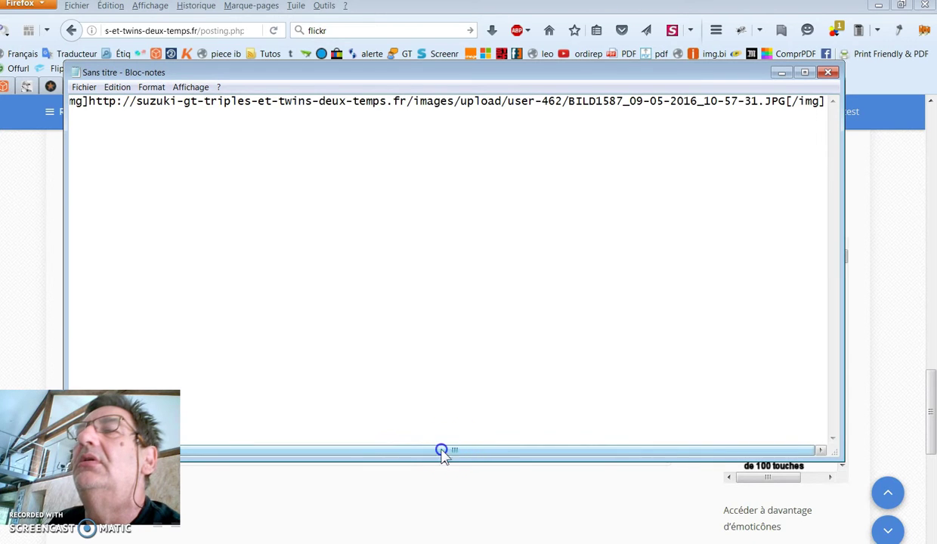
{"action": "left_click_drag", "start_coordinate": [442, 453], "coordinate": [359, 450]}
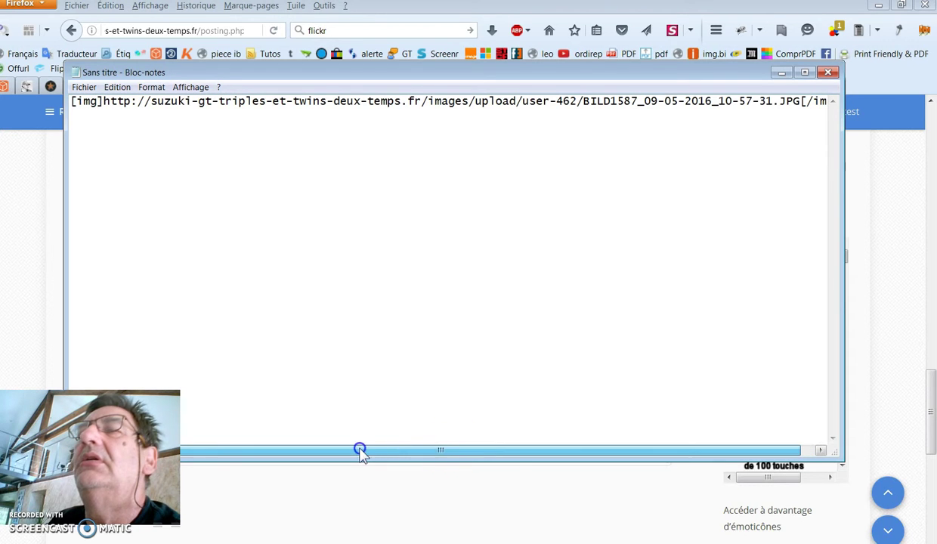
{"action": "left_click", "coordinate": [117, 87]}
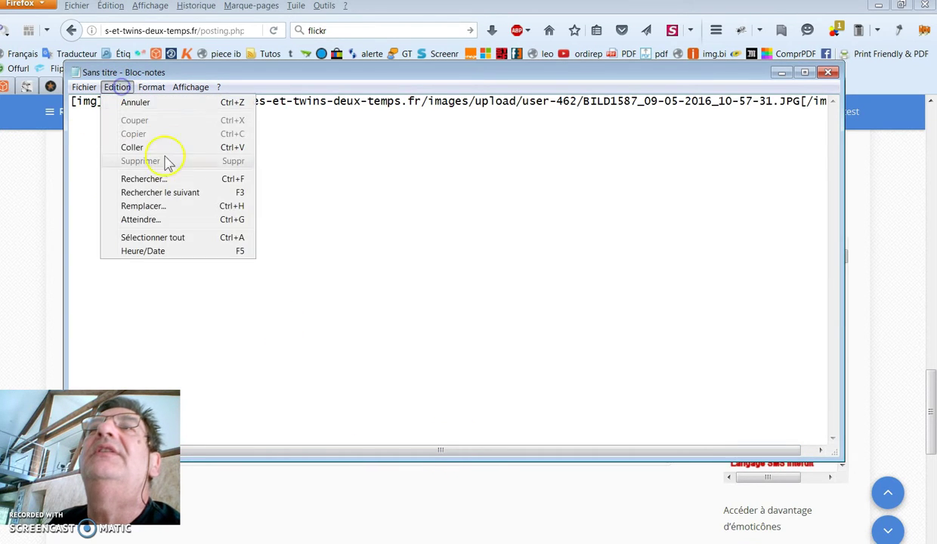
{"action": "left_click", "coordinate": [176, 239]}
{"action": "key", "text": "ctrl+c"}
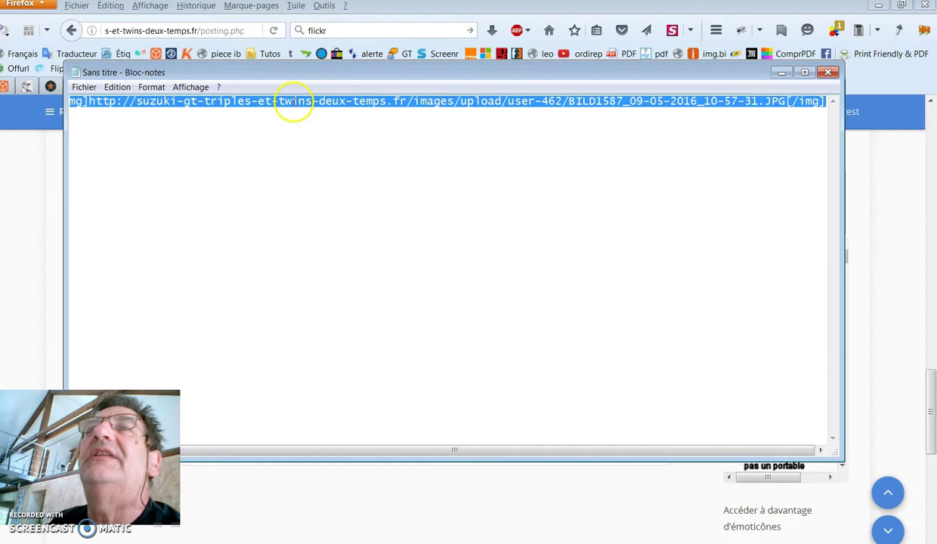
{"action": "right_click", "coordinate": [299, 103]}
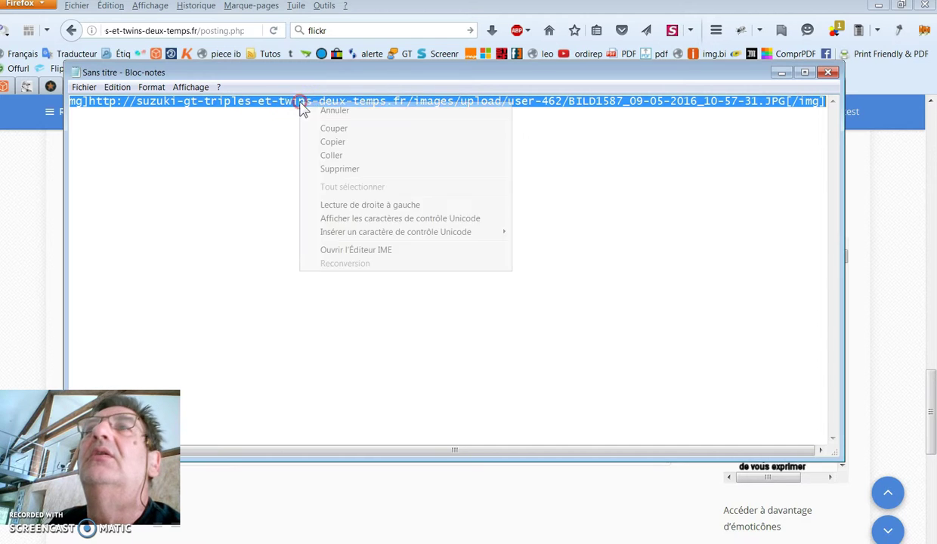
{"action": "left_click", "coordinate": [361, 144]}
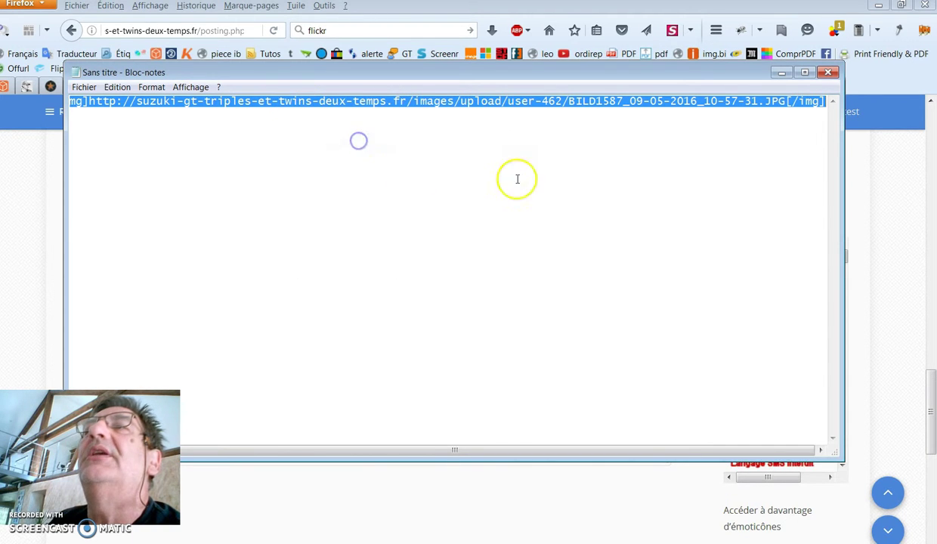
{"action": "left_click", "coordinate": [782, 74]}
- Paste the copied [img] code below the existing BILD1587 [img] line, leaving an empty line between, and delete this duplicate
{"action": "left_click", "coordinate": [77, 368]}
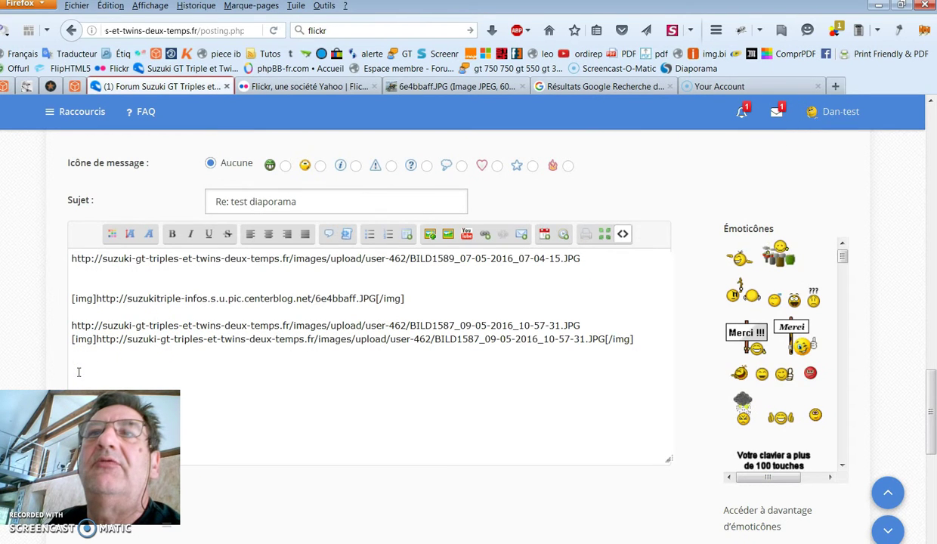
{"action": "left_click", "coordinate": [220, 341]}
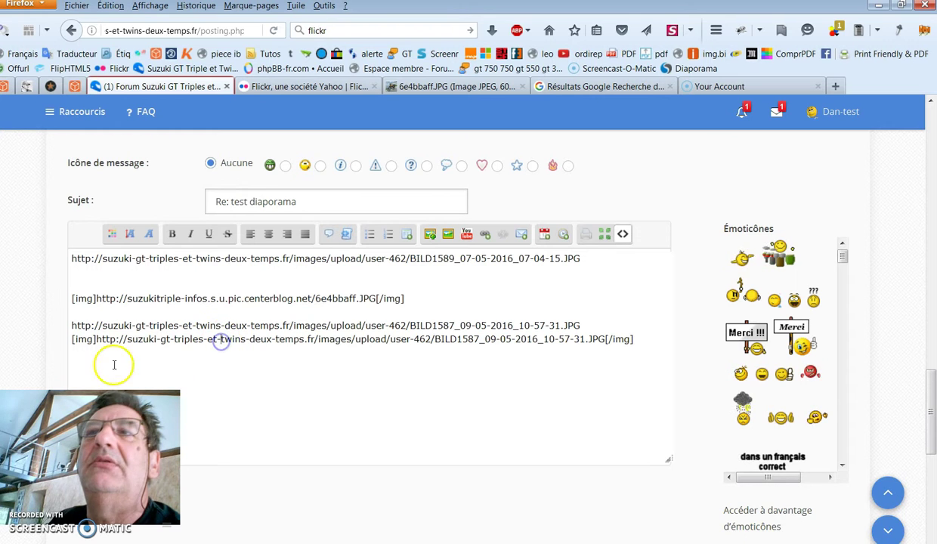
{"action": "left_click", "coordinate": [76, 363]}
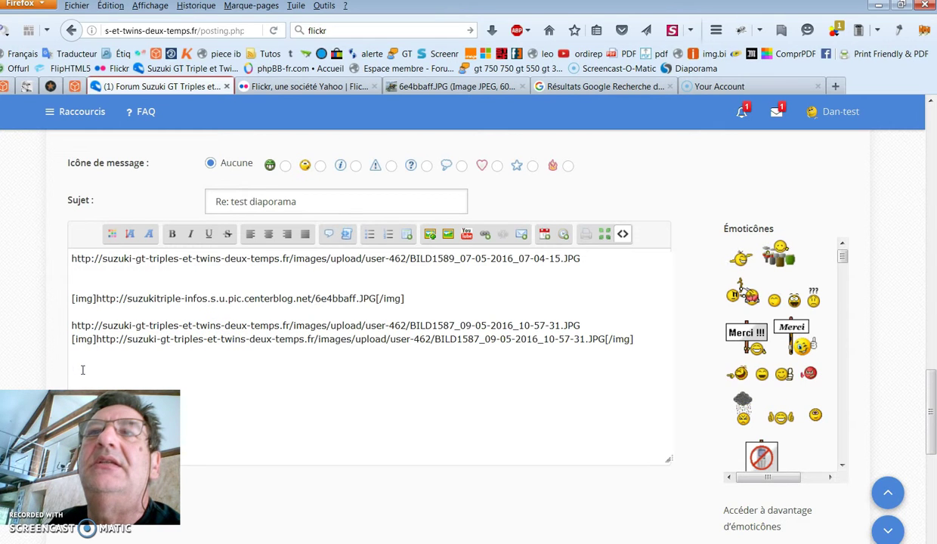
{"action": "right_click", "coordinate": [91, 370]}
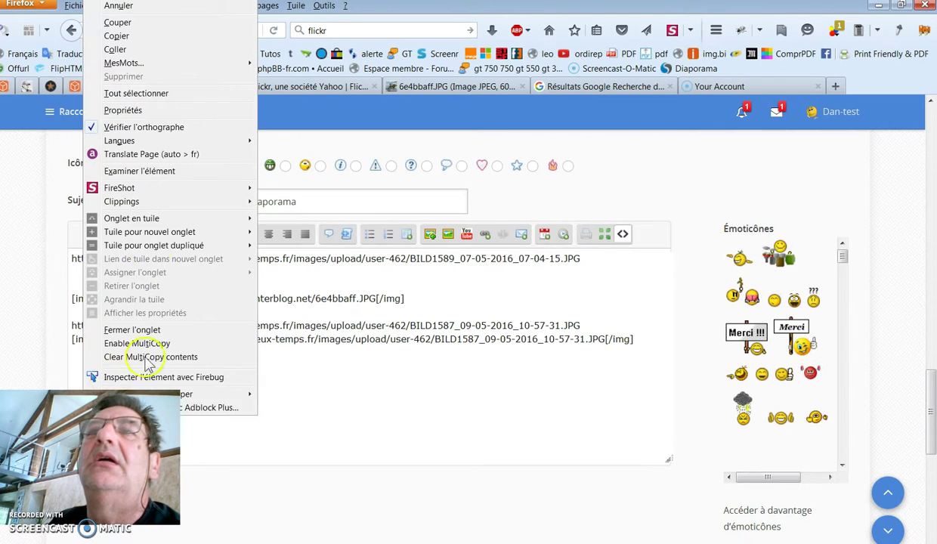
{"action": "left_click", "coordinate": [160, 51]}
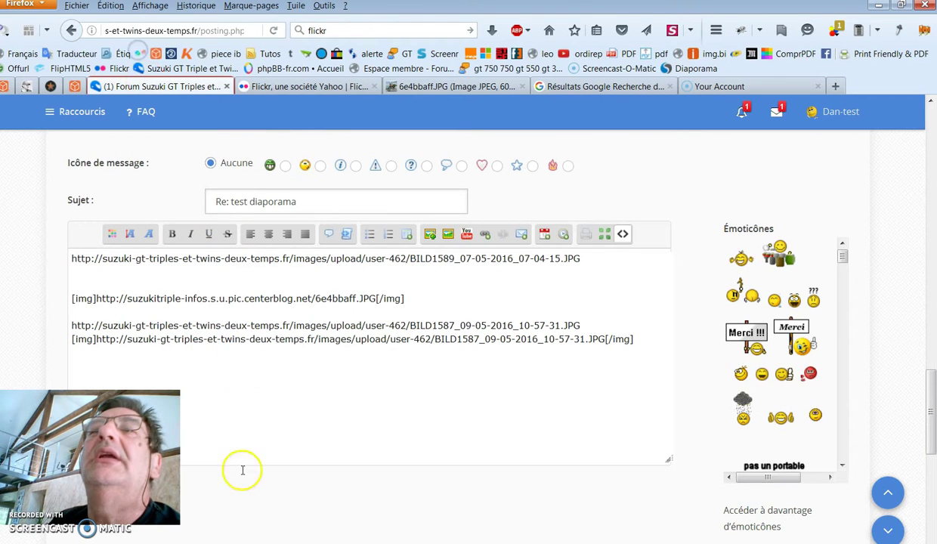
{"action": "key", "text": "ctrl+v"}
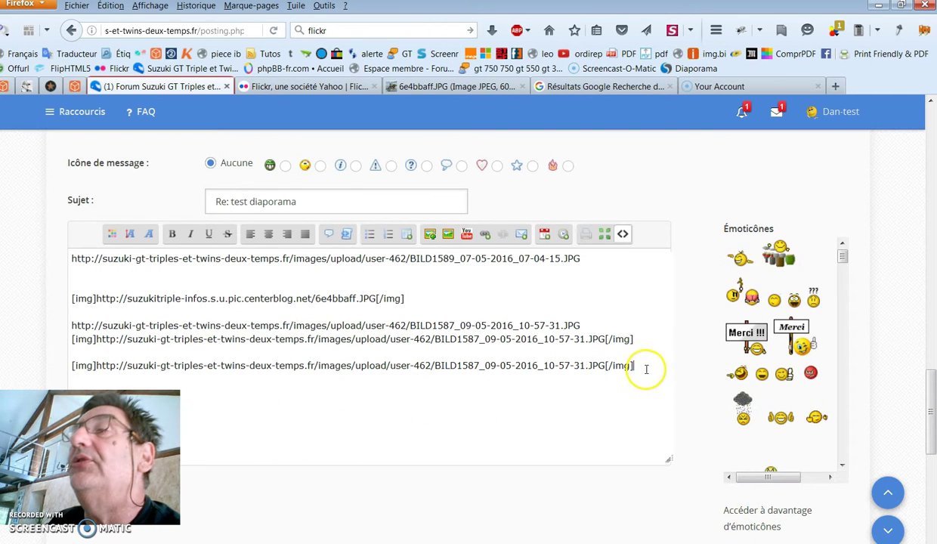
{"action": "left_click_drag", "start_coordinate": [611, 366], "coordinate": [546, 352]}
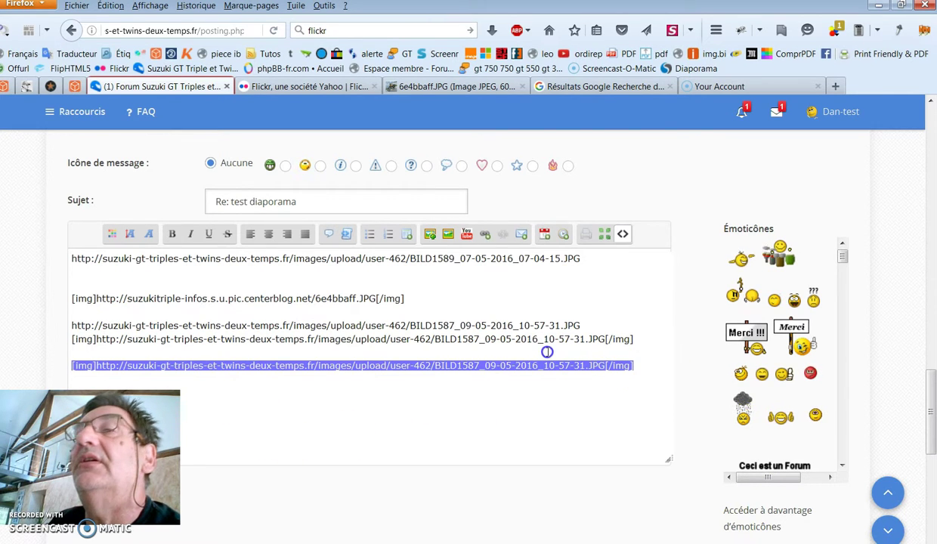
{"action": "key", "text": "BackSpace"}
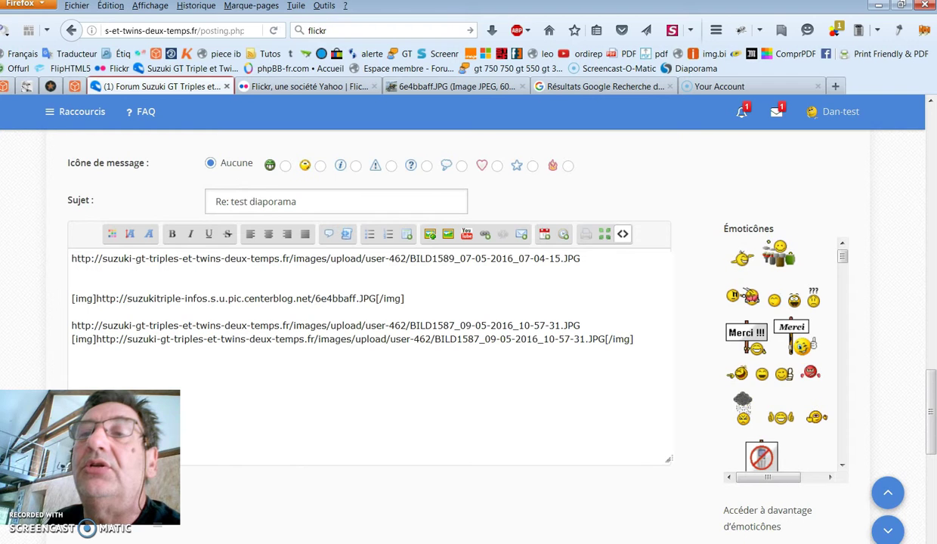
- Submit the reply "Re: test diaporama" with its two plain picture links and two [img] codes
{"action": "key", "text": "alt+shift+s"}
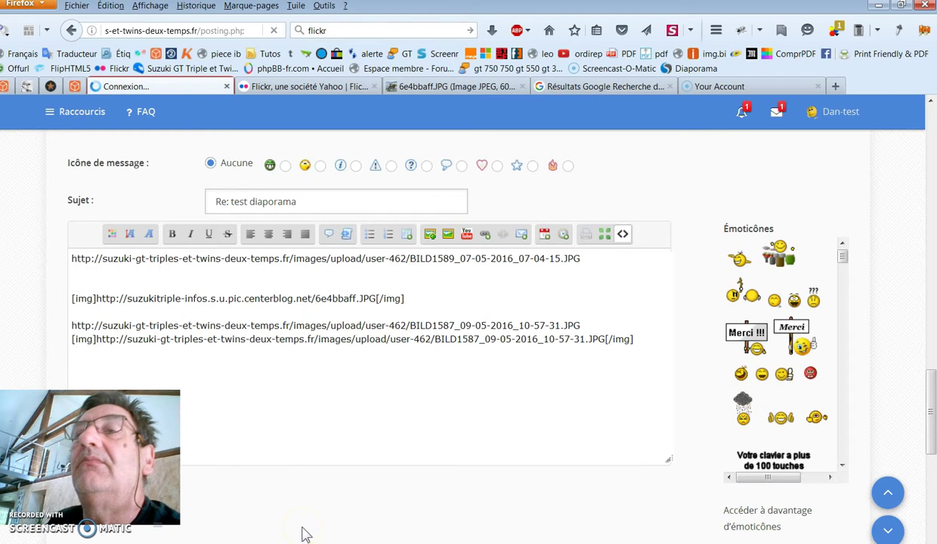
{"action": "left_click", "coordinate": [301, 501]}
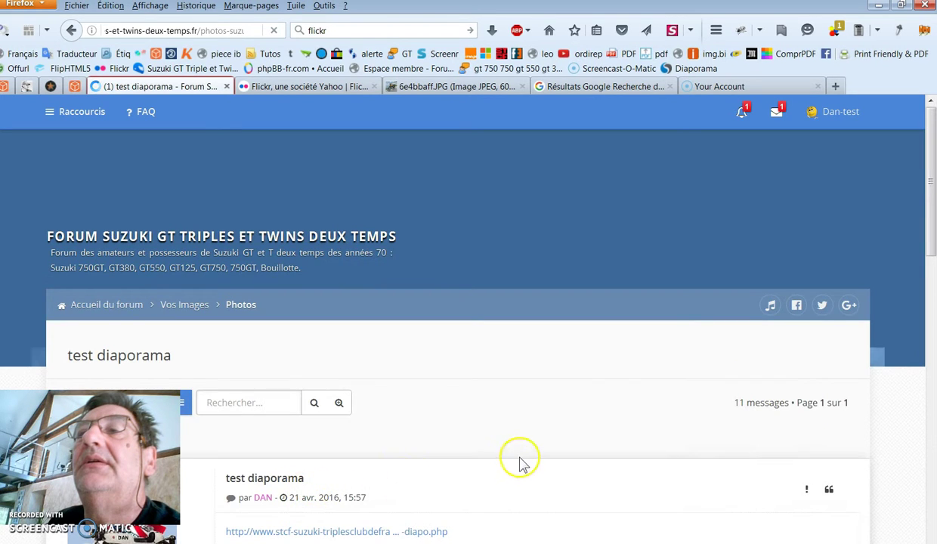
- Find the new reply in the test diaporama topic and examine its picture links, the motorcycle image and the engine picture
{"action": "scroll", "coordinate": [527, 456], "scroll_direction": "down", "scroll_amount": 6}
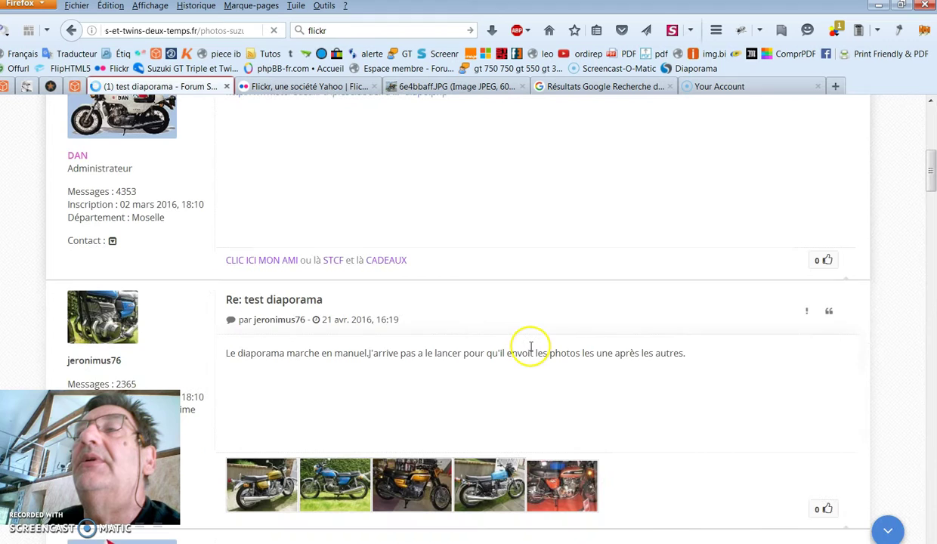
{"action": "scroll", "coordinate": [528, 347], "scroll_direction": "up", "scroll_amount": 1}
{"action": "scroll", "coordinate": [498, 349], "scroll_direction": "down", "scroll_amount": 8}
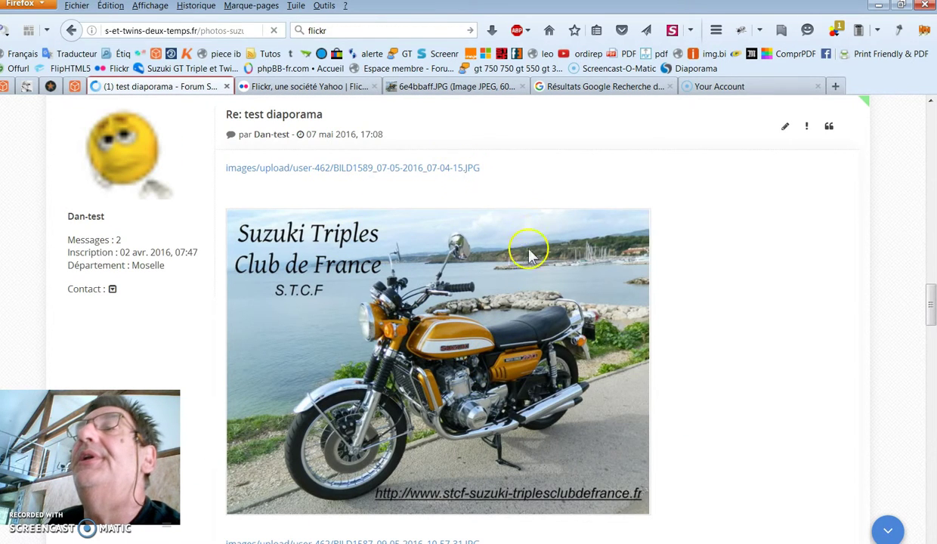
{"action": "scroll", "coordinate": [522, 249], "scroll_direction": "down", "scroll_amount": 3}
{"action": "scroll", "coordinate": [586, 282], "scroll_direction": "up", "scroll_amount": 2}
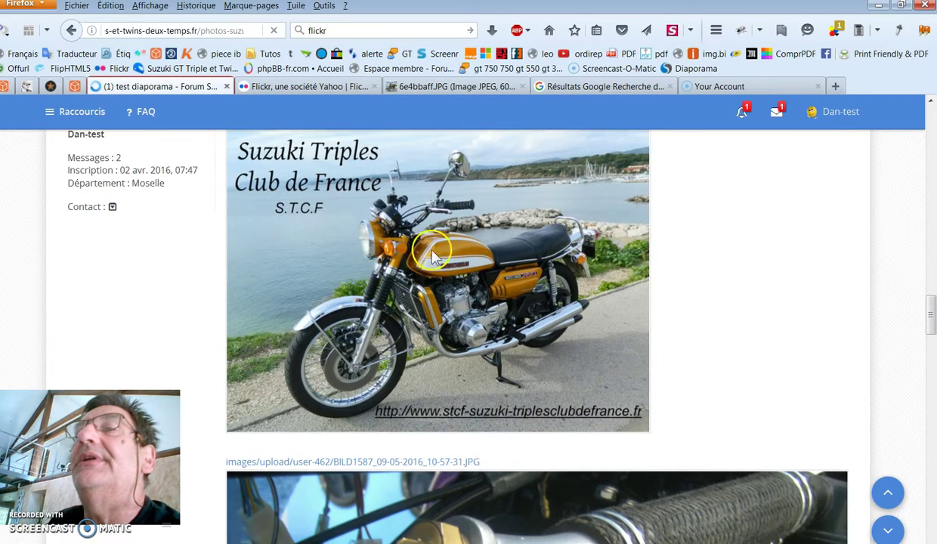
{"action": "scroll", "coordinate": [362, 215], "scroll_direction": "up", "scroll_amount": 2}
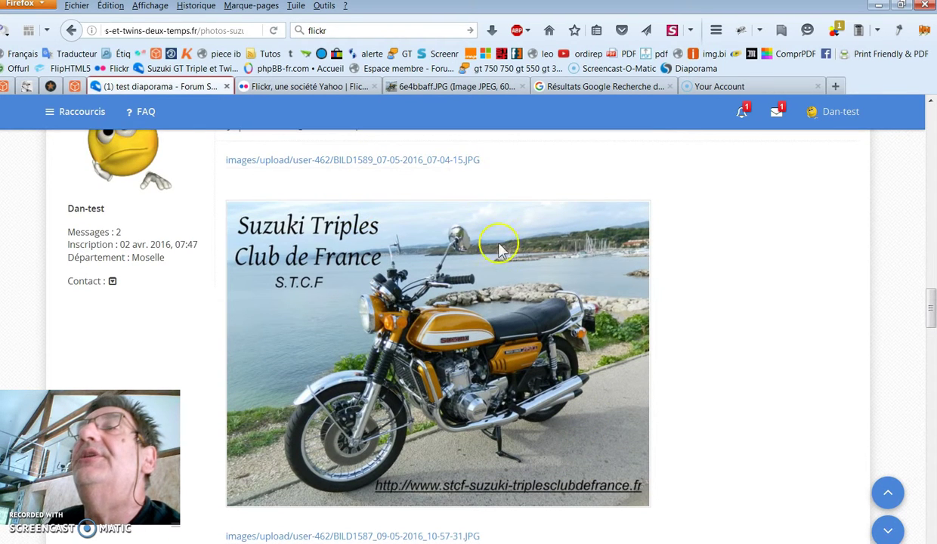
{"action": "scroll", "coordinate": [512, 404], "scroll_direction": "down", "scroll_amount": 3}
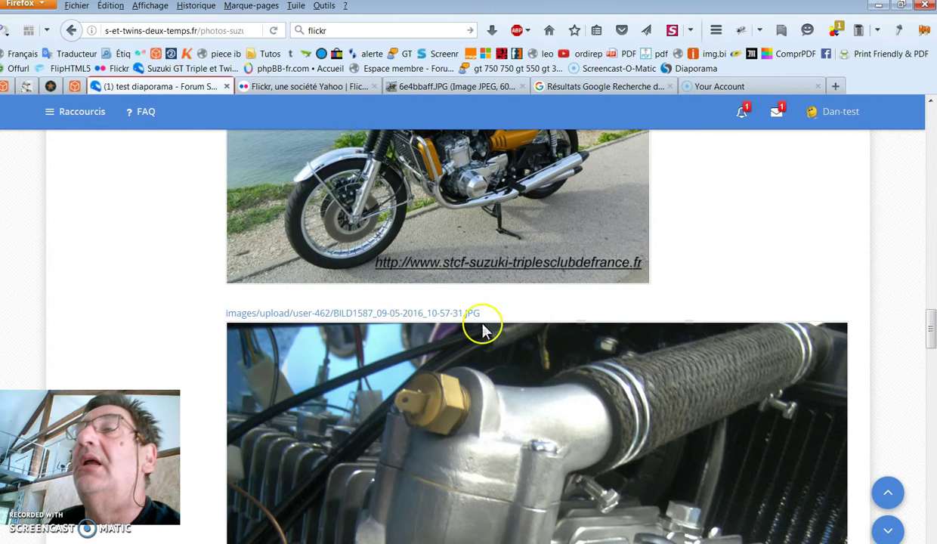
{"action": "scroll", "coordinate": [525, 370], "scroll_direction": "down", "scroll_amount": 2}
{"action": "scroll", "coordinate": [529, 370], "scroll_direction": "down", "scroll_amount": 3}
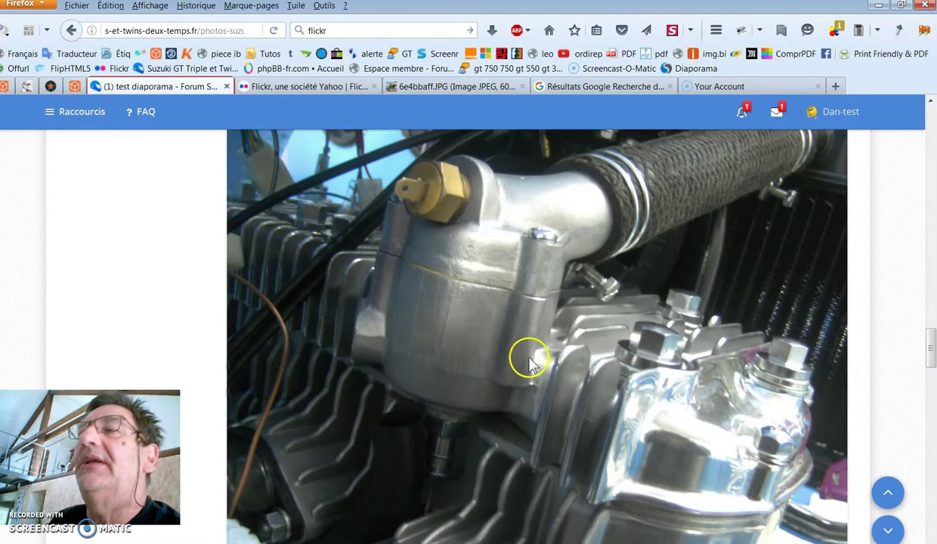
- Switch to the untitled Notepad document holding the BILD1587 [img] code and close it without saving
{"action": "scroll", "coordinate": [521, 351], "scroll_direction": "down", "scroll_amount": 4}
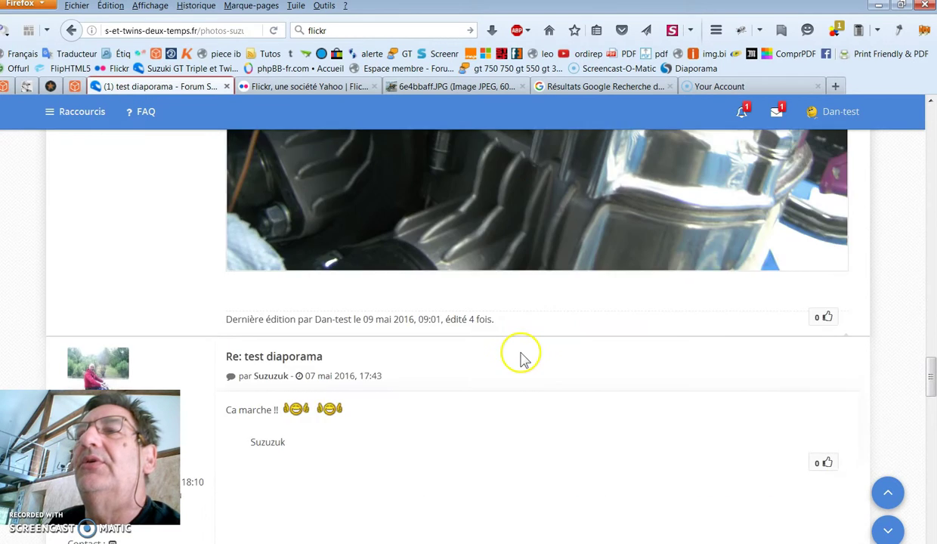
{"action": "scroll", "coordinate": [426, 350], "scroll_direction": "up", "scroll_amount": 2}
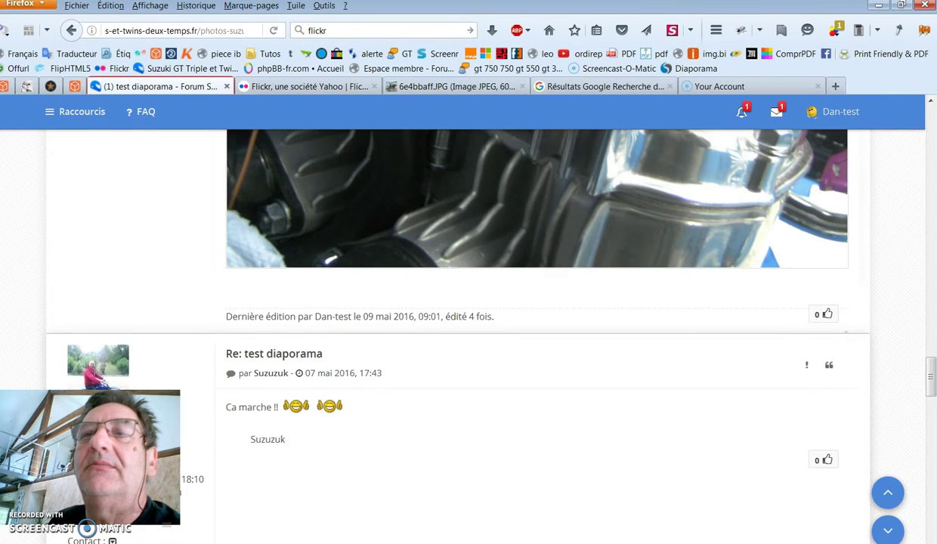
{"action": "key", "text": "alt+Tab"}
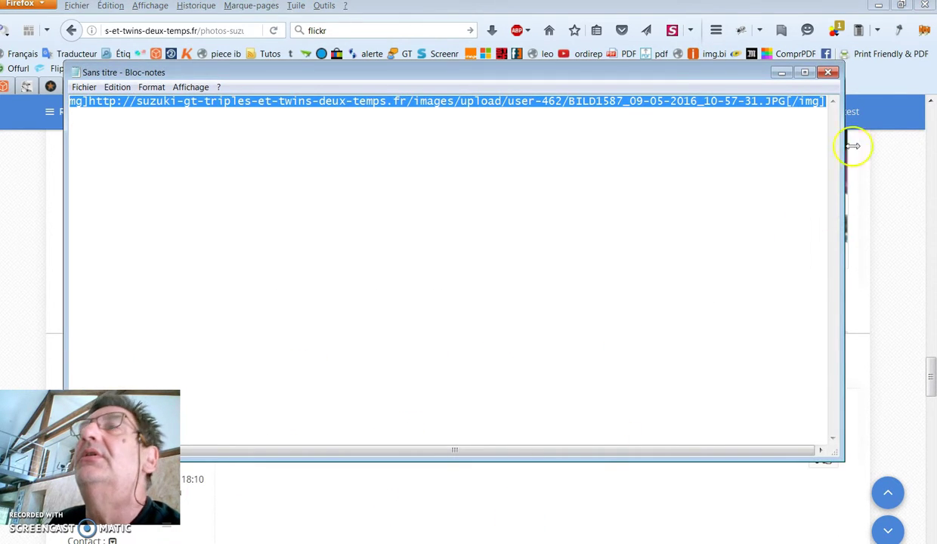
{"action": "left_click", "coordinate": [829, 72]}
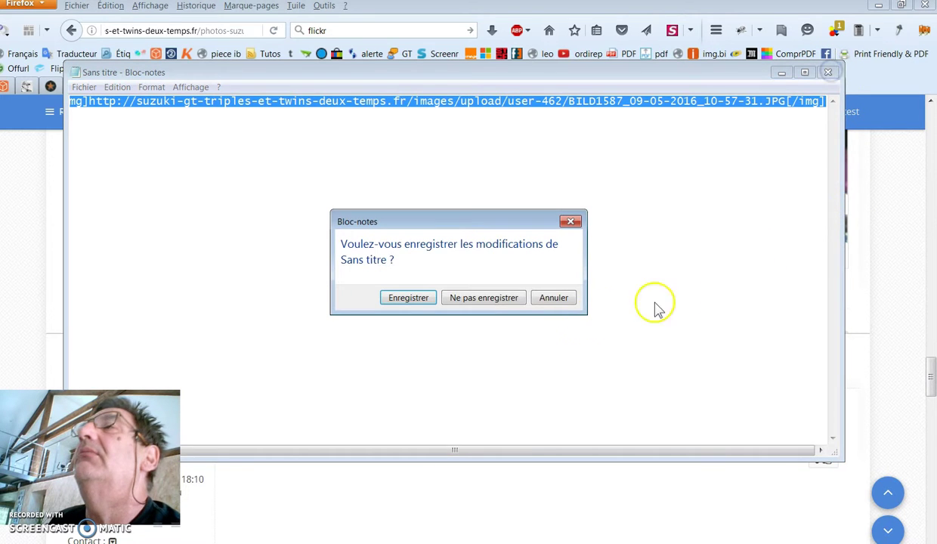
{"action": "left_click", "coordinate": [480, 298]}
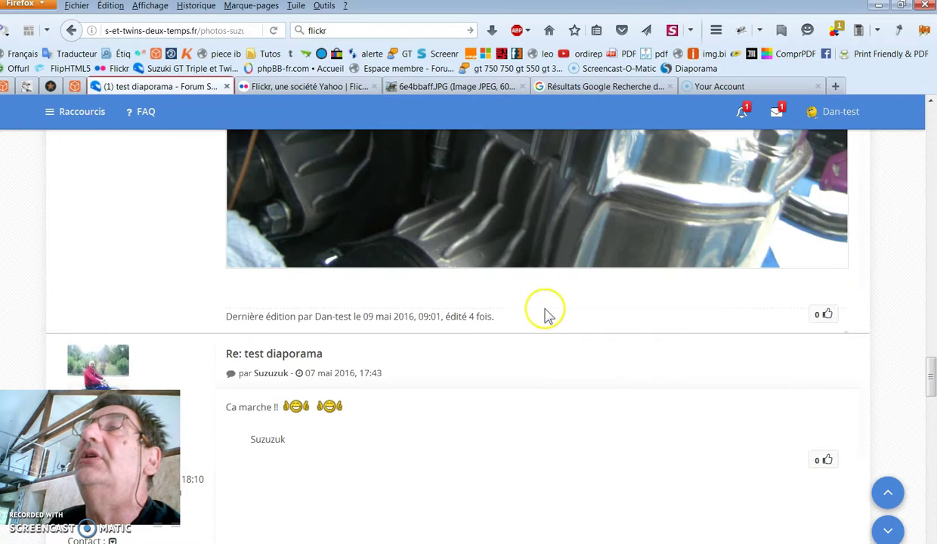
- Review the posted "Re: test diaporama" reply, comparing its plain picture links with the displayed motorcycle and engine images
{"action": "scroll", "coordinate": [529, 420], "scroll_direction": "up", "scroll_amount": 5}
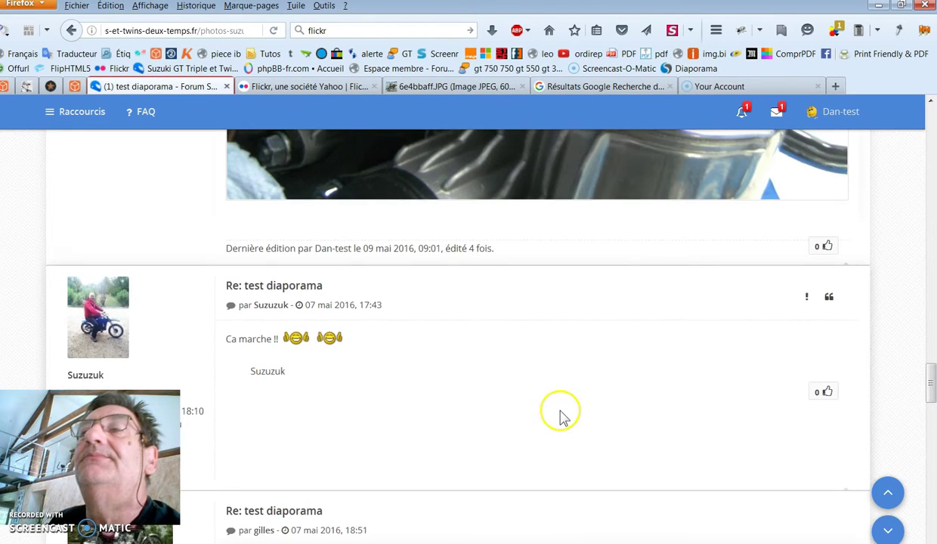
{"action": "scroll", "coordinate": [545, 403], "scroll_direction": "up", "scroll_amount": 12}
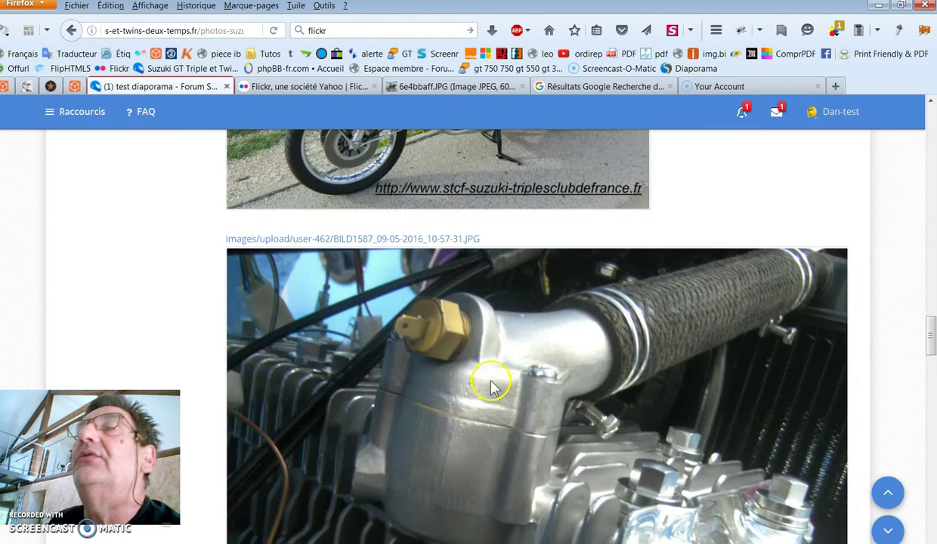
{"action": "scroll", "coordinate": [665, 370], "scroll_direction": "up", "scroll_amount": 4}
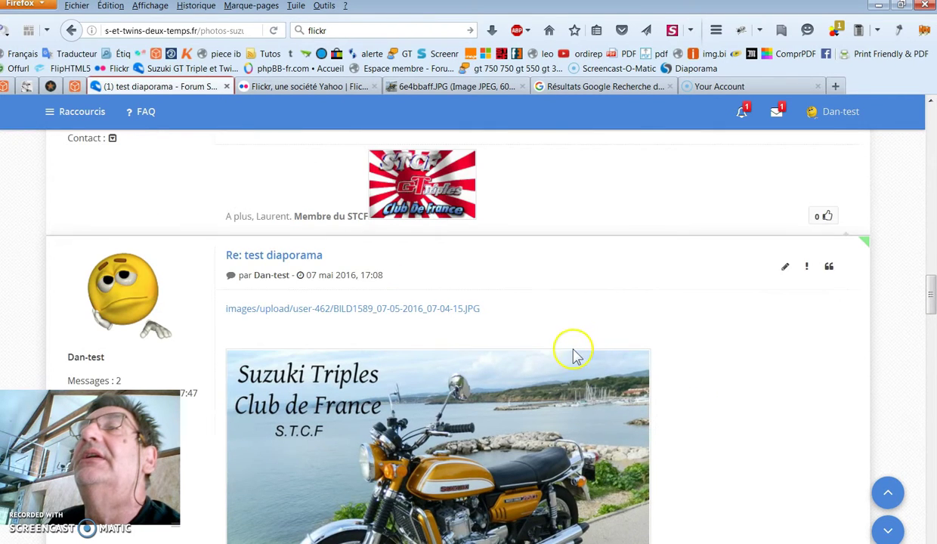
{"action": "scroll", "coordinate": [531, 344], "scroll_direction": "down", "scroll_amount": 5}
{"action": "scroll", "coordinate": [511, 393], "scroll_direction": "down", "scroll_amount": 5}
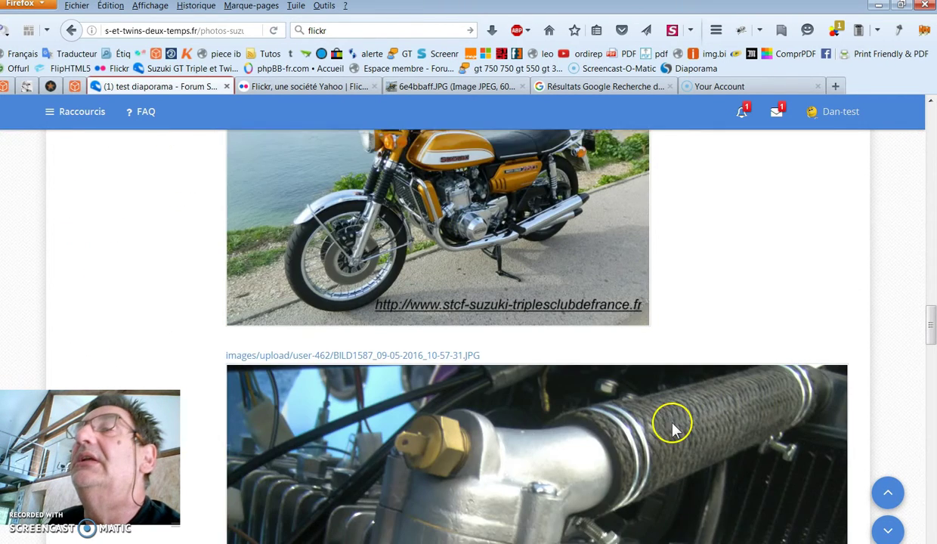
{"action": "scroll", "coordinate": [514, 438], "scroll_direction": "down", "scroll_amount": 3}
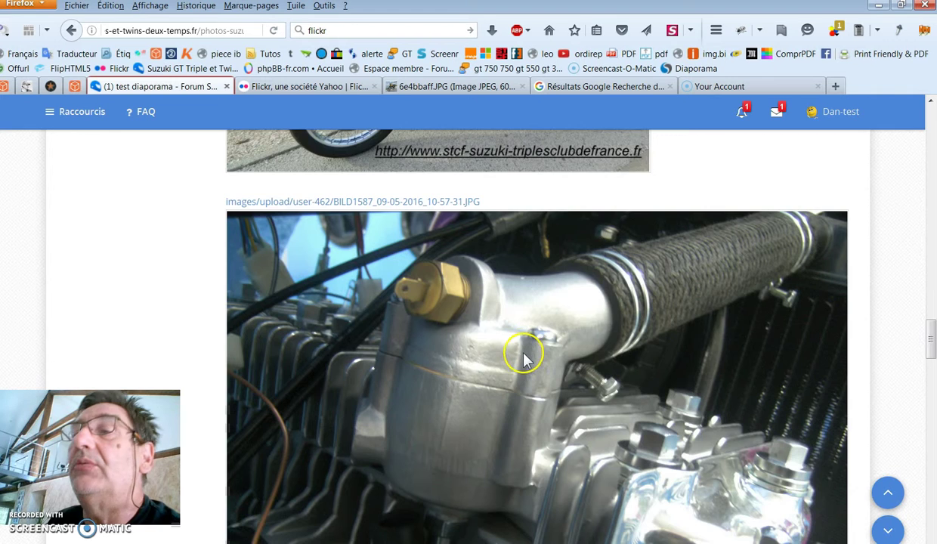
{"action": "scroll", "coordinate": [523, 358], "scroll_direction": "down", "scroll_amount": 2}
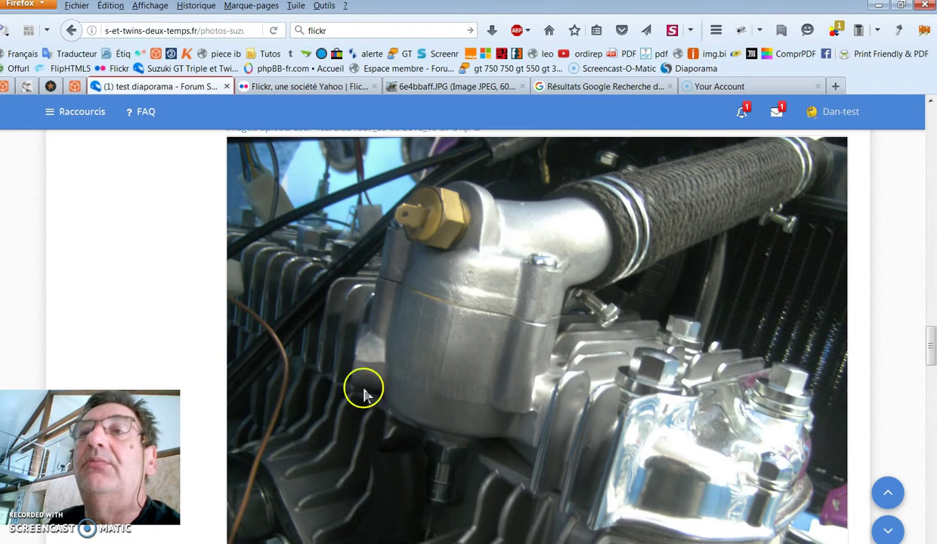
{"action": "scroll", "coordinate": [560, 346], "scroll_direction": "up", "scroll_amount": 2}
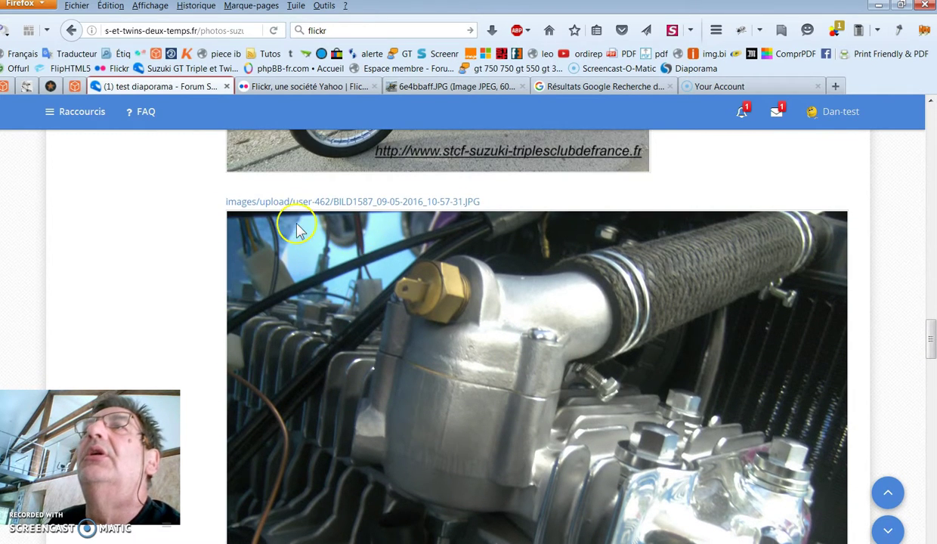
{"action": "scroll", "coordinate": [294, 234], "scroll_direction": "up", "scroll_amount": 6}
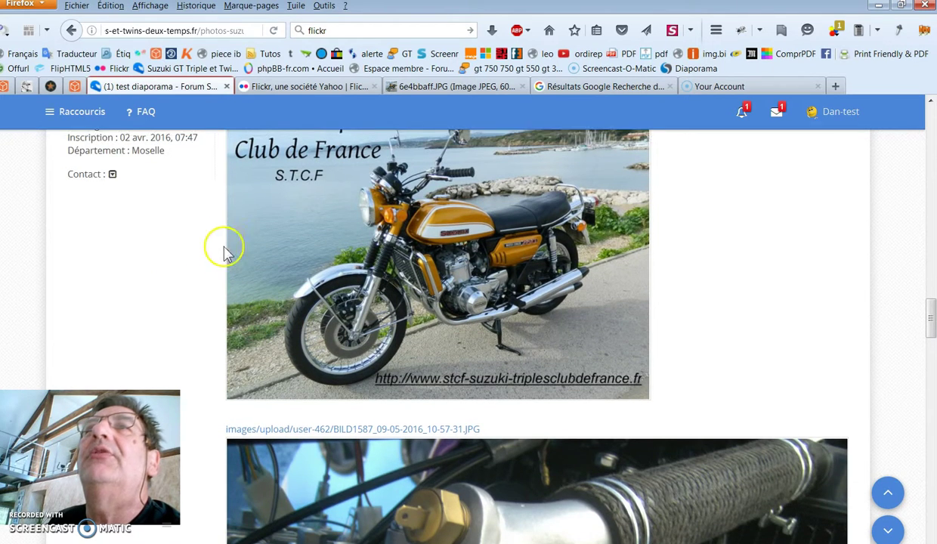
{"action": "scroll", "coordinate": [226, 249], "scroll_direction": "up", "scroll_amount": 2}
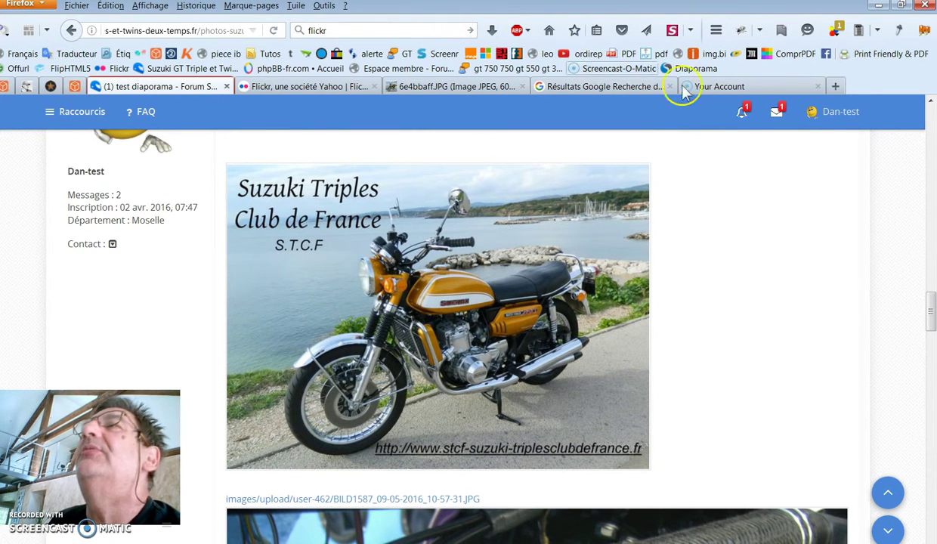
- Hide the browser's personal bookmarks bar (Barre personnelle) and show it again
{"action": "right_click", "coordinate": [780, 69]}
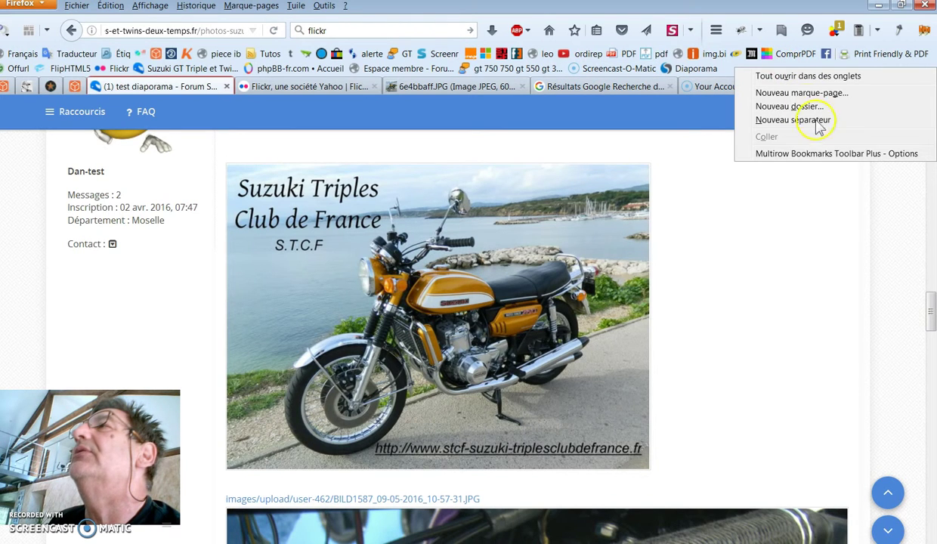
{"action": "left_click", "coordinate": [791, 215]}
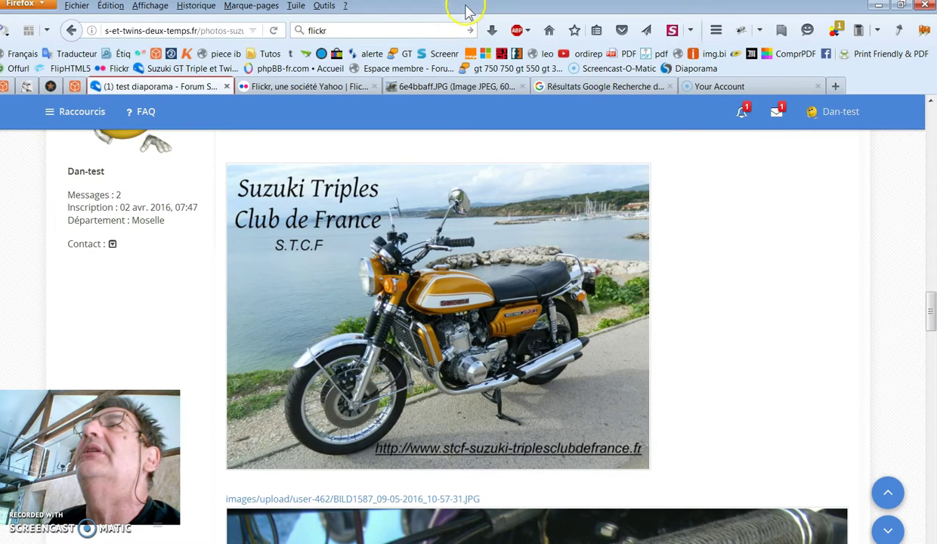
{"action": "right_click", "coordinate": [466, 7]}
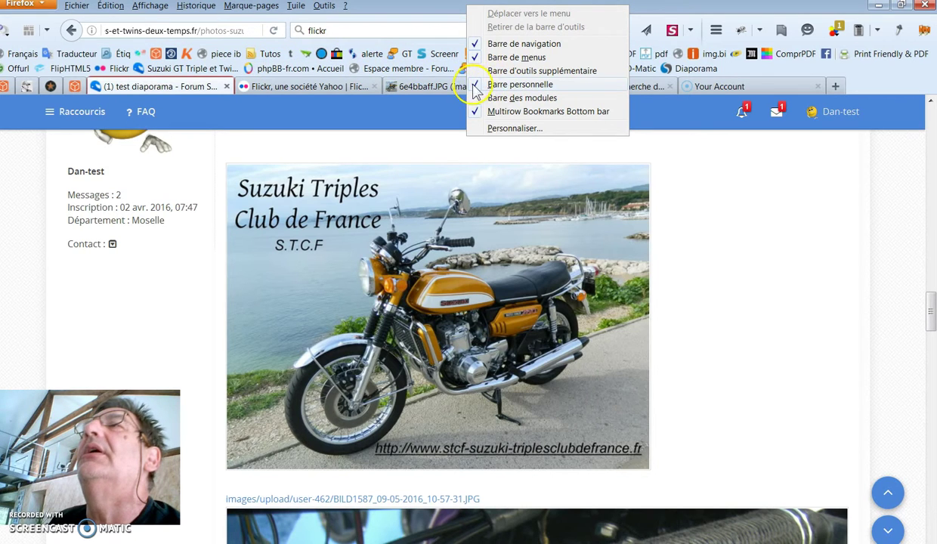
{"action": "left_click", "coordinate": [511, 112]}
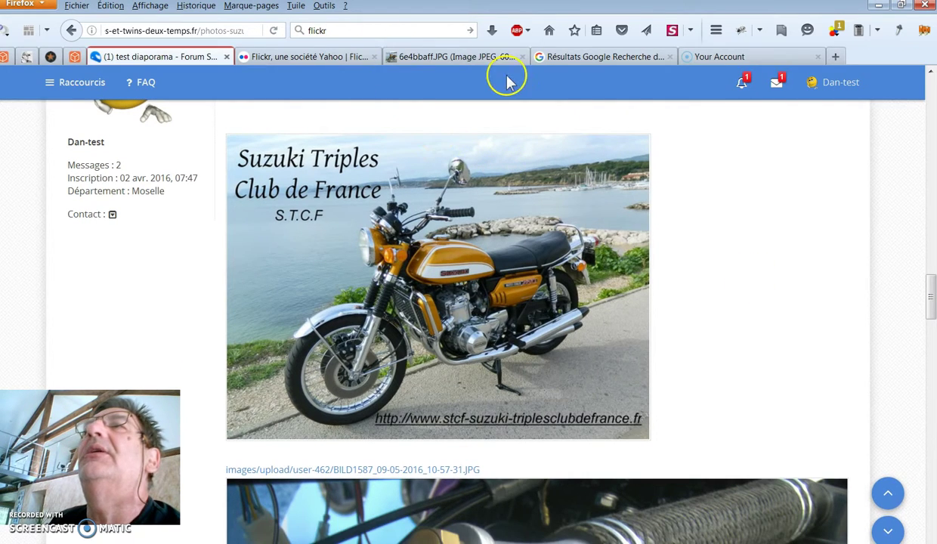
{"action": "right_click", "coordinate": [412, 6]}
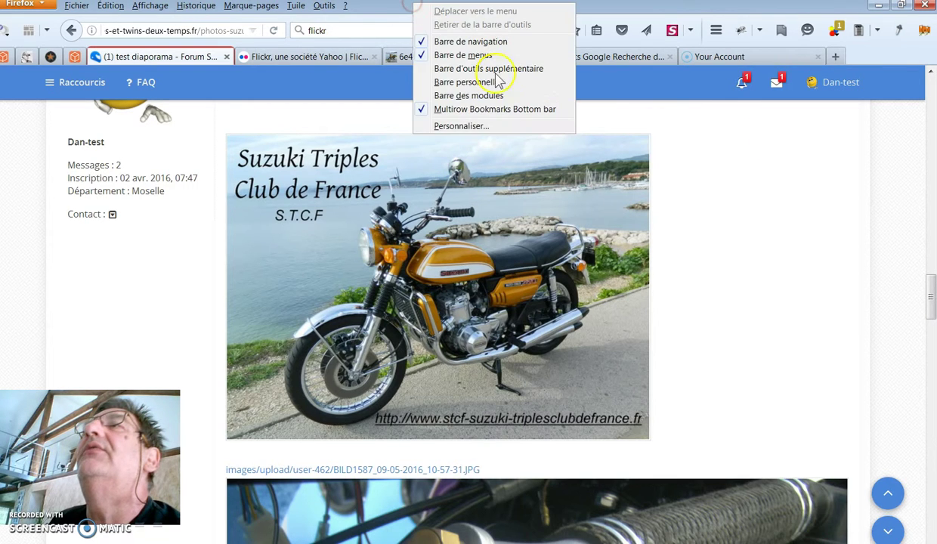
{"action": "left_click", "coordinate": [442, 84]}
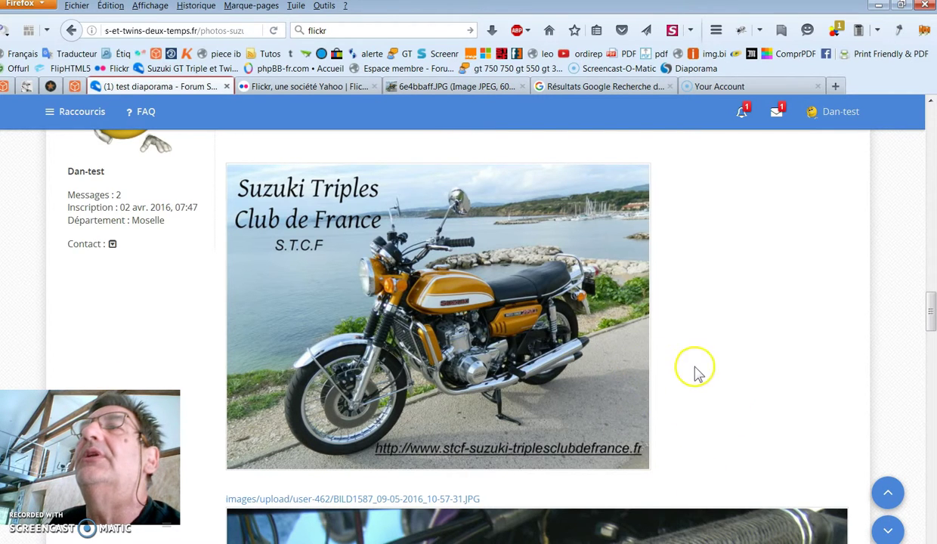
- Examine the reply once more from its BILD1589 link down to the large engine picture under the BILD1587 link
{"action": "scroll", "coordinate": [694, 370], "scroll_direction": "up", "scroll_amount": 3}
{"action": "scroll", "coordinate": [593, 279], "scroll_direction": "down", "scroll_amount": 2}
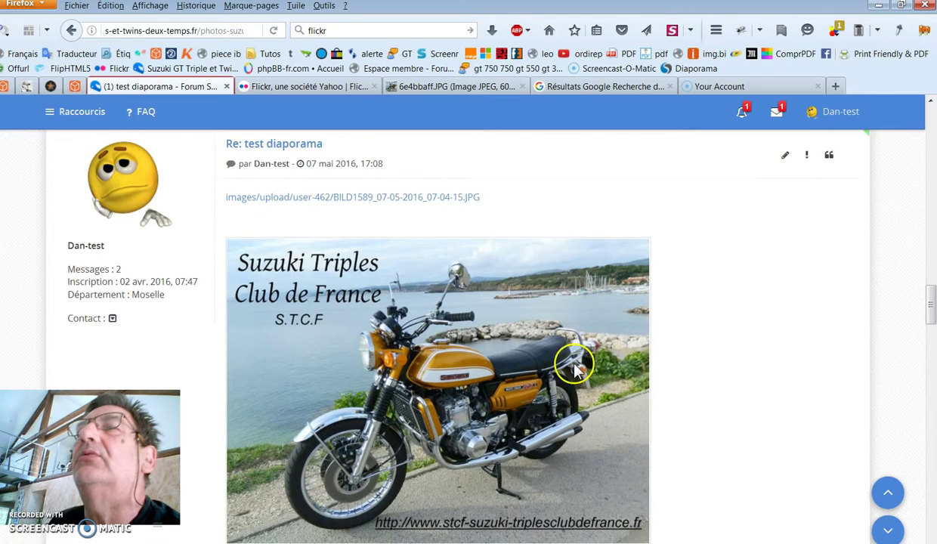
{"action": "scroll", "coordinate": [637, 414], "scroll_direction": "down", "scroll_amount": 4}
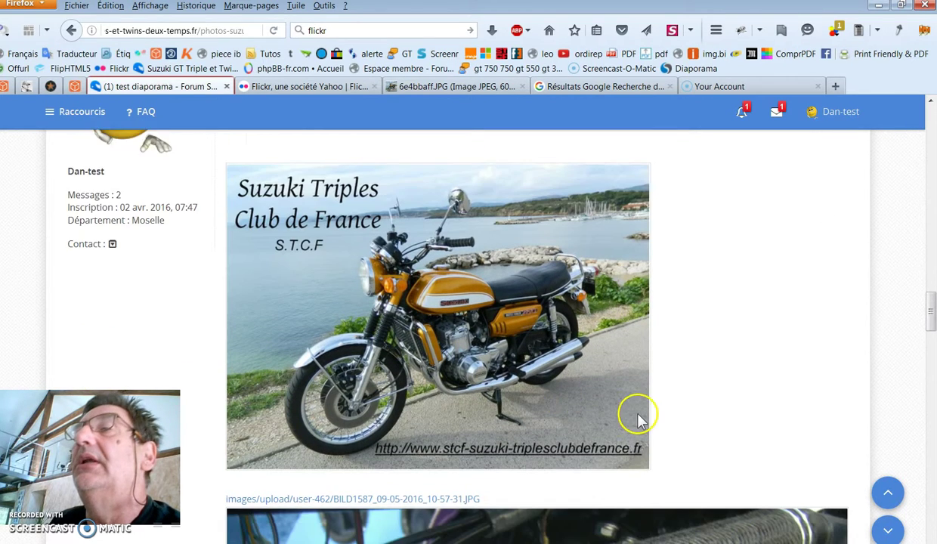
{"action": "scroll", "coordinate": [654, 393], "scroll_direction": "down", "scroll_amount": 4}
{"action": "scroll", "coordinate": [654, 392], "scroll_direction": "down", "scroll_amount": 4}
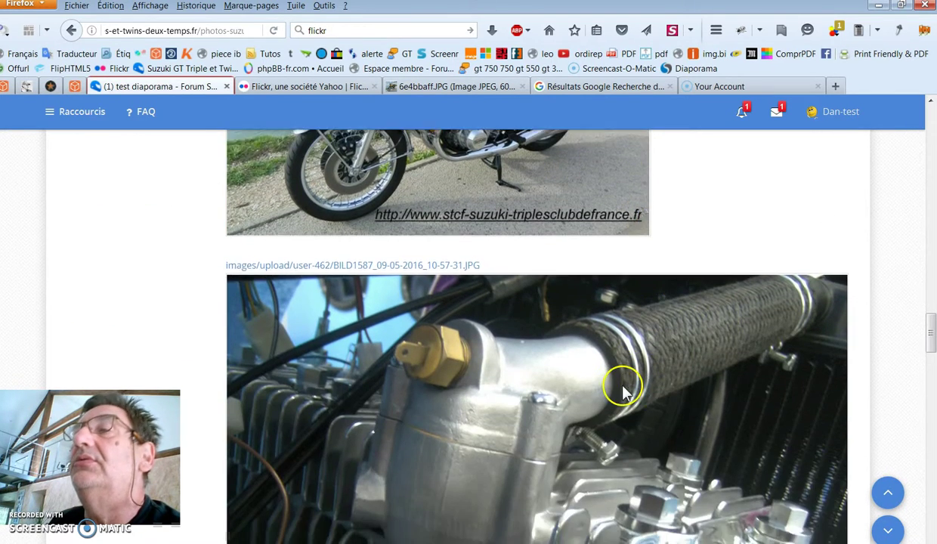
{"action": "scroll", "coordinate": [421, 370], "scroll_direction": "down", "scroll_amount": 2}
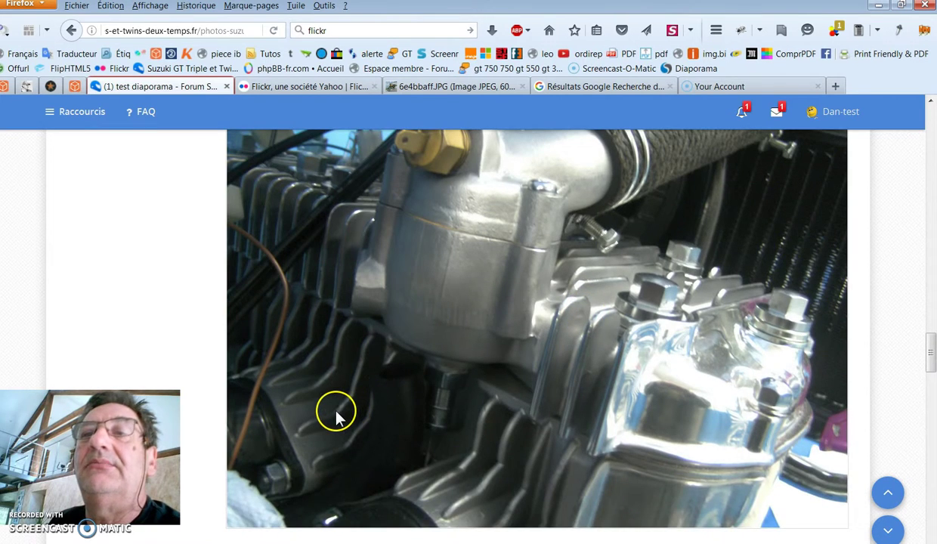
{"action": "scroll", "coordinate": [335, 412], "scroll_direction": "up", "scroll_amount": 2}
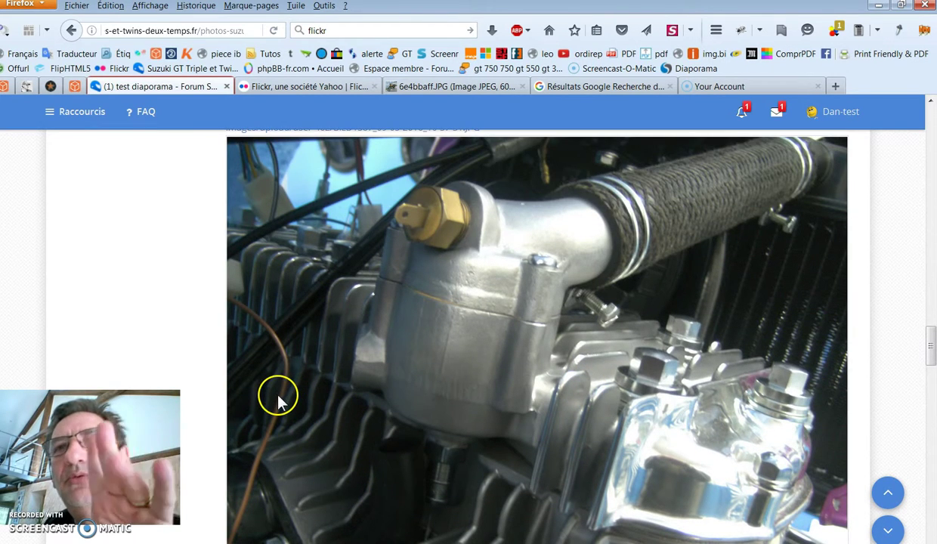